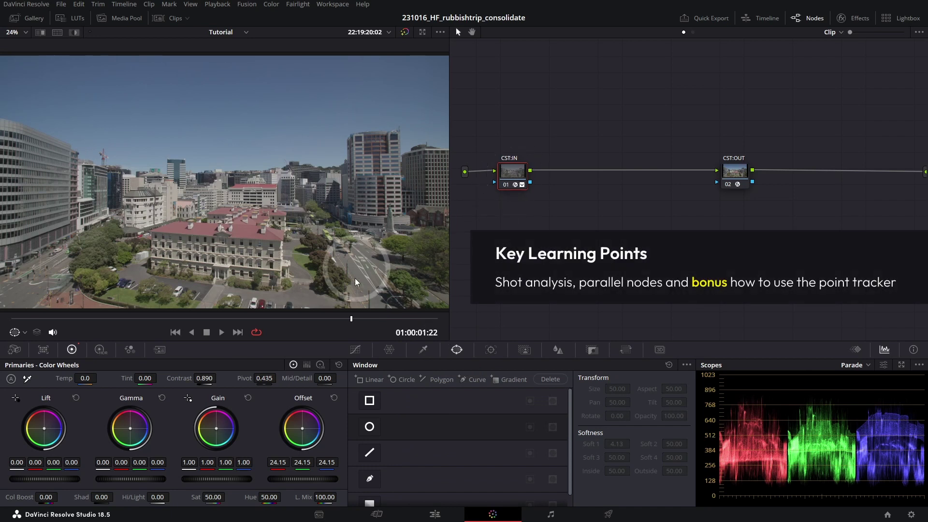
Scrub the viewer to 01:00:02:09 at the clip's end and scroll the window shape list
left_click_drag(364, 319, 437, 319)
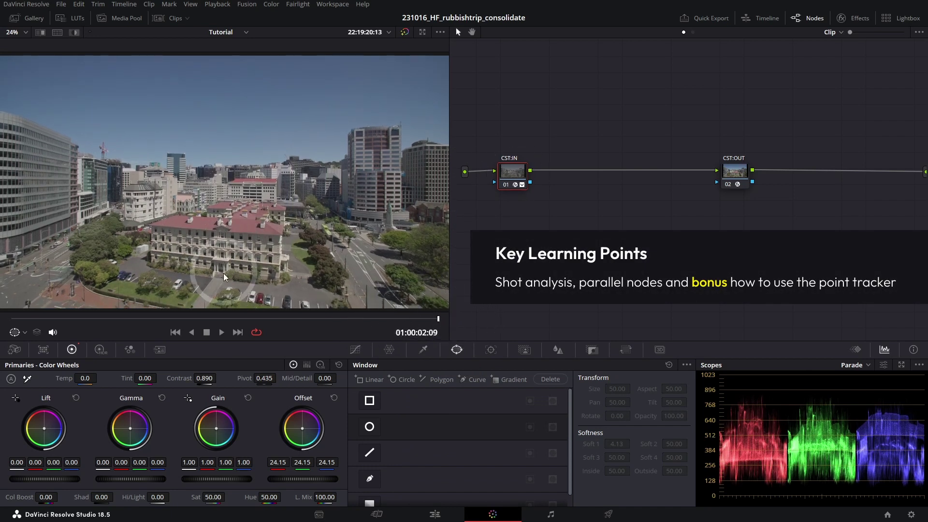
scroll(527, 425, "down", 1)
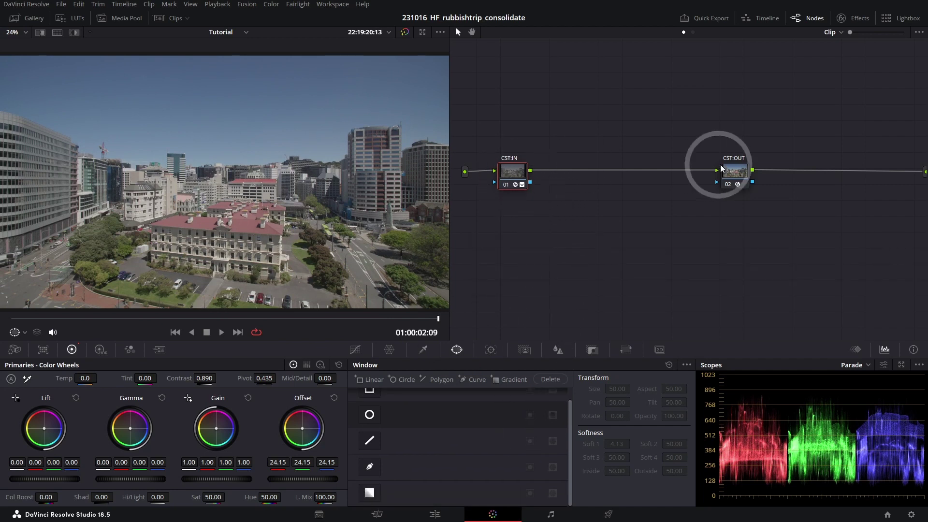
Open the effects settings panel and bypass all grades briefly to compare with the ungraded image
left_click(852, 20)
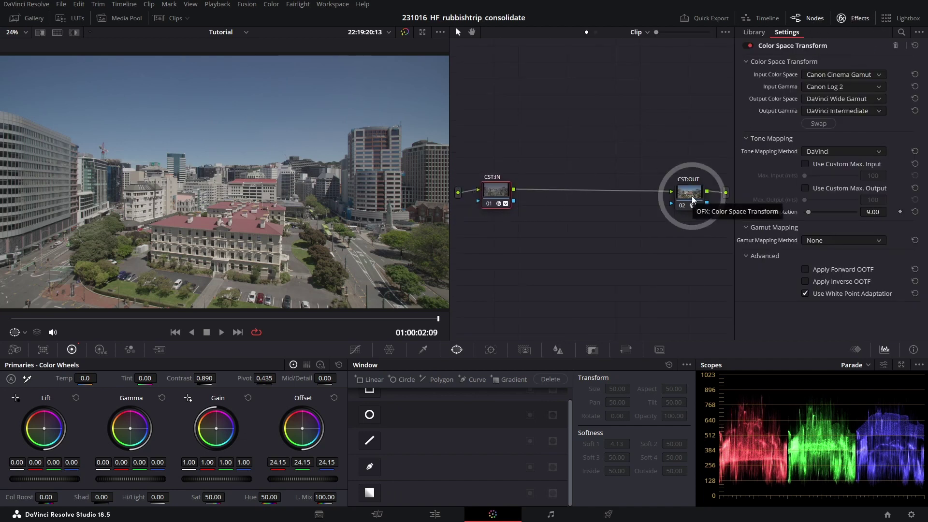
key("shift+d")
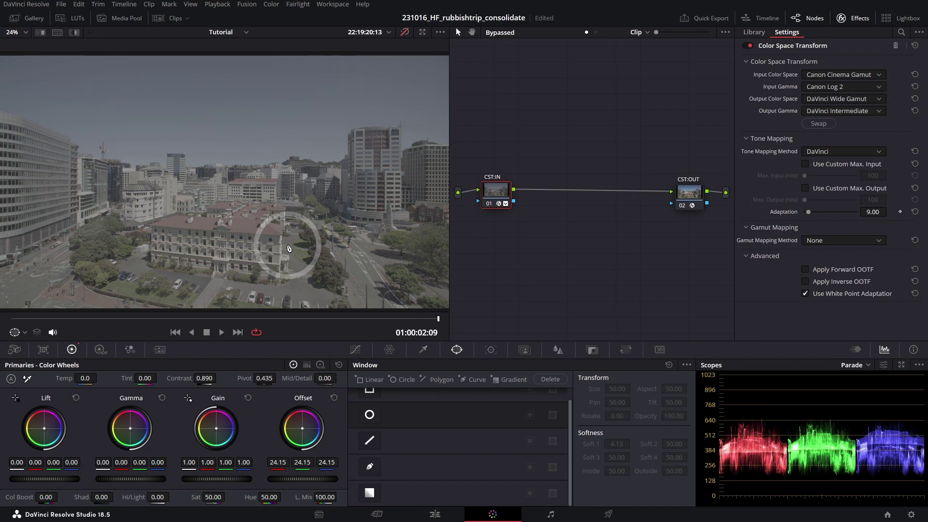
key("shift+d")
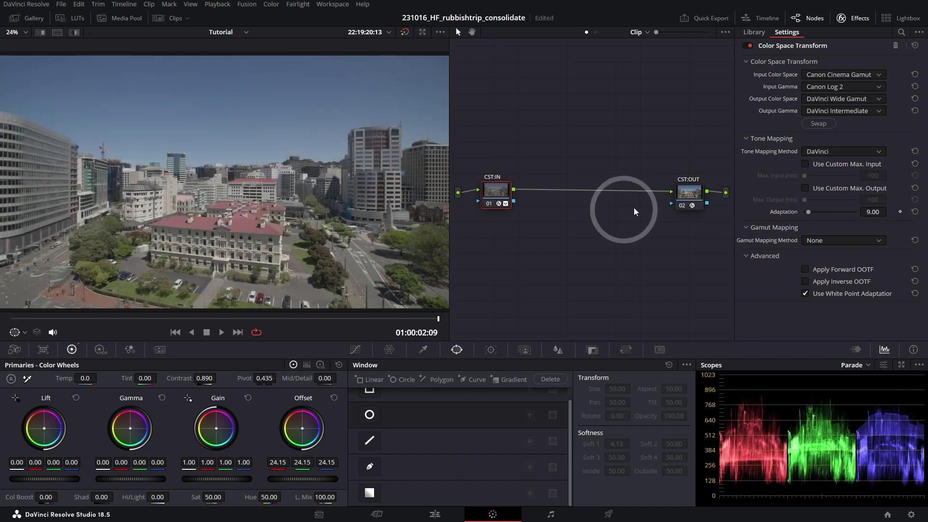
Inspect CST:OUT's DaVinci Wide Gamut to Rec.709 Gamma 2.4 transform and the project color management, without saving
left_click(689, 193)
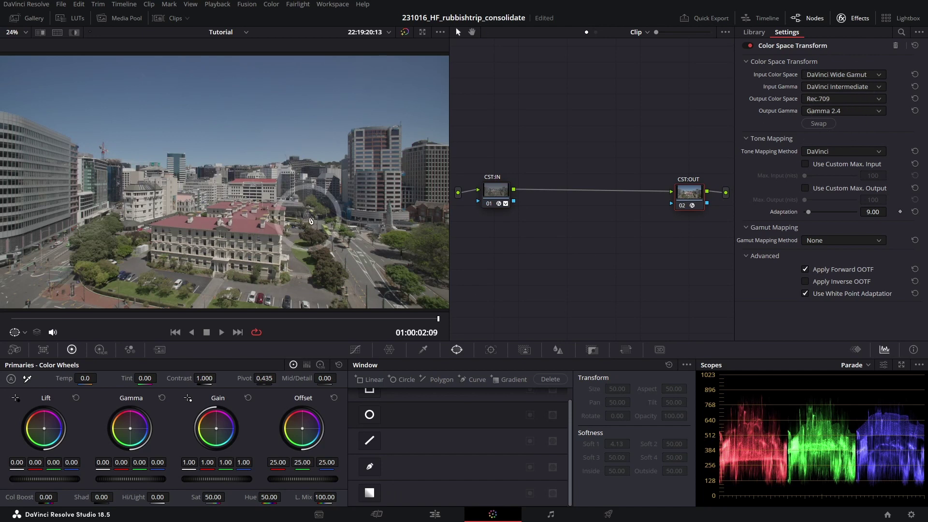
left_click(911, 514)
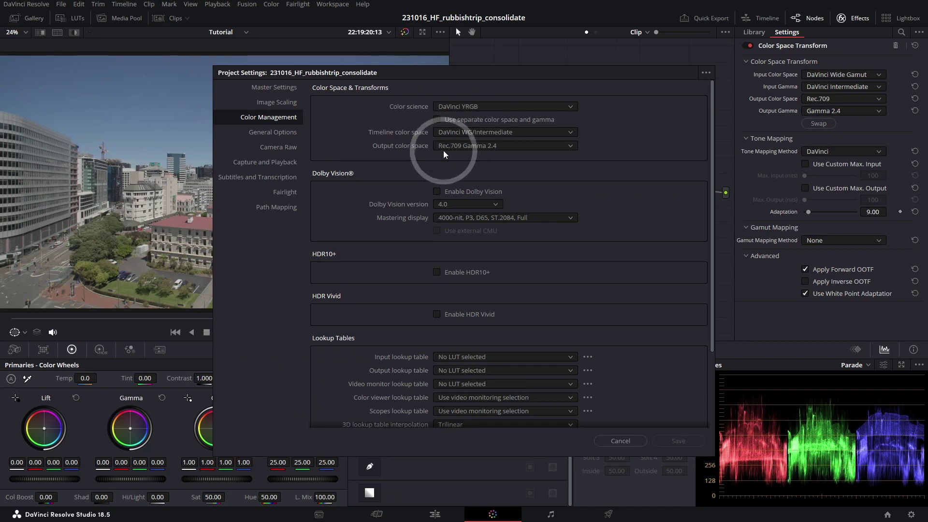
left_click(621, 441)
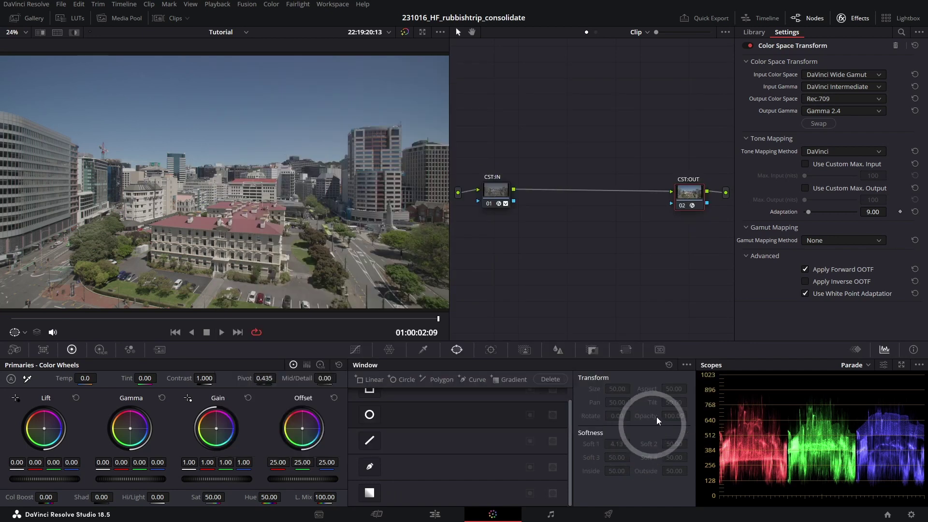
Add a serial node after CST:IN labelled BALANCE
left_click(854, 19)
left_click(536, 188)
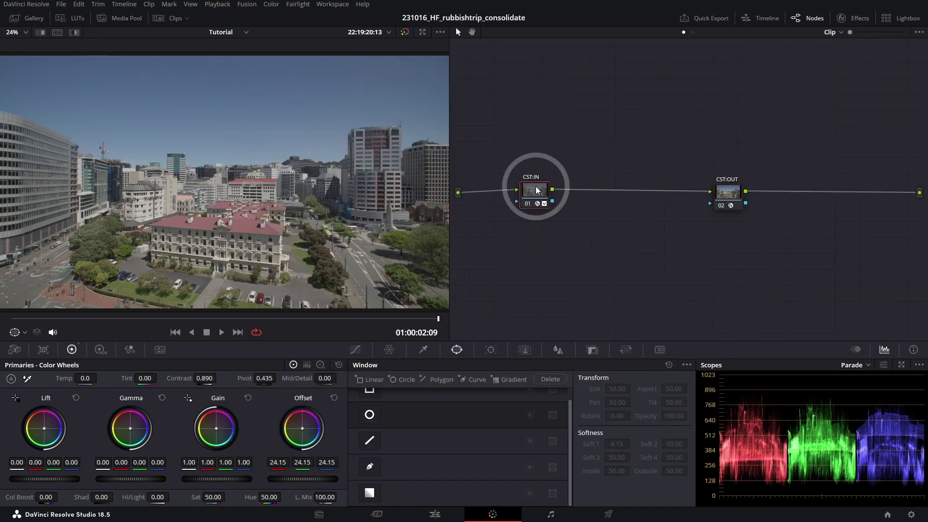
key("alt+s")
right_click(589, 194)
left_click(607, 209)
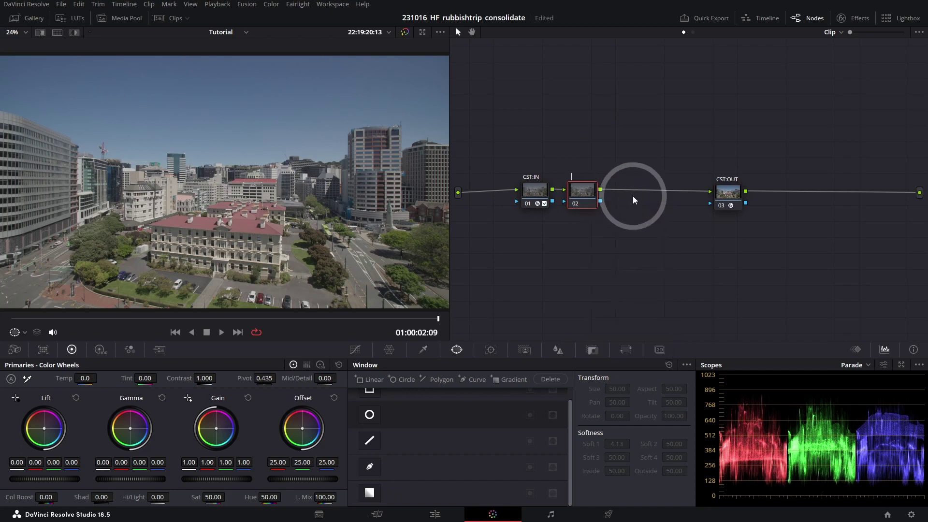
type("BALANCE")
key("Return")
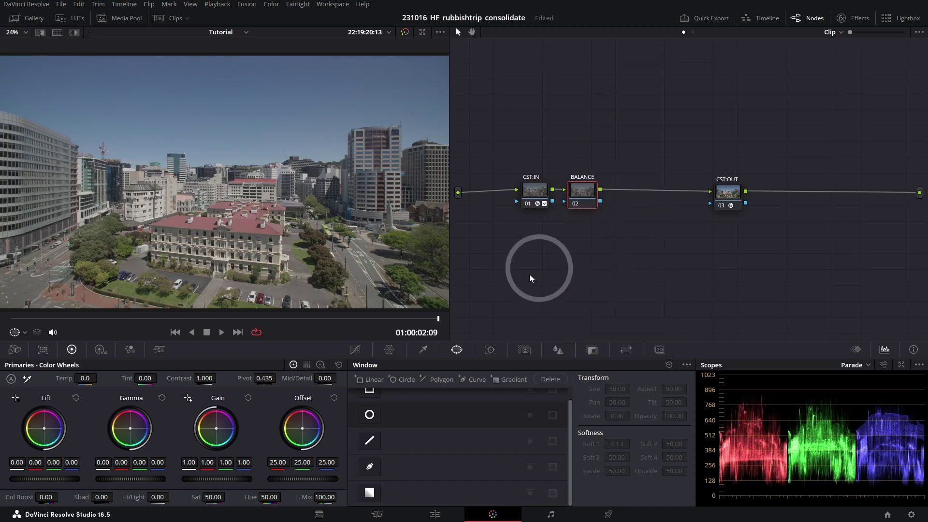
Set BALANCE to contrast 1.238, saturation 66.80, temperature -20.0 and tint 3.50, then compare it on and off
left_click_drag(203, 373, 245, 379)
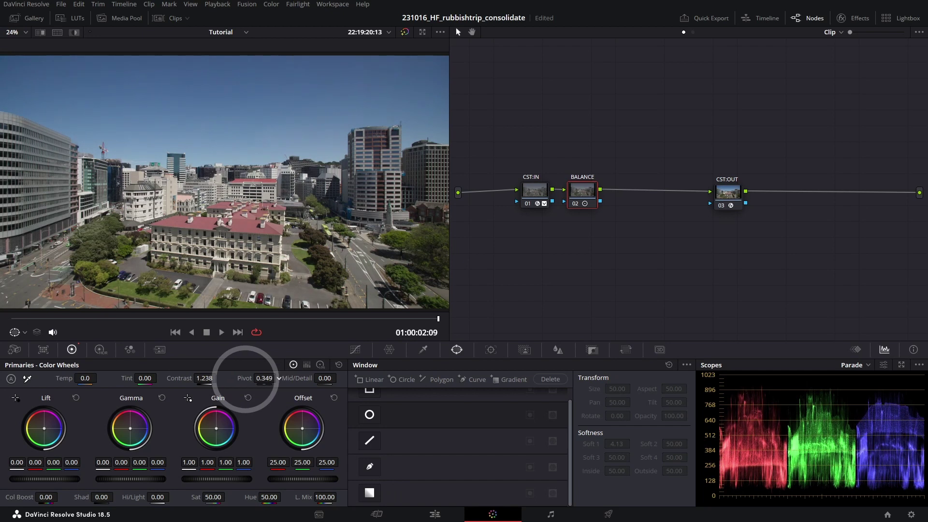
left_click_drag(224, 496, 231, 497)
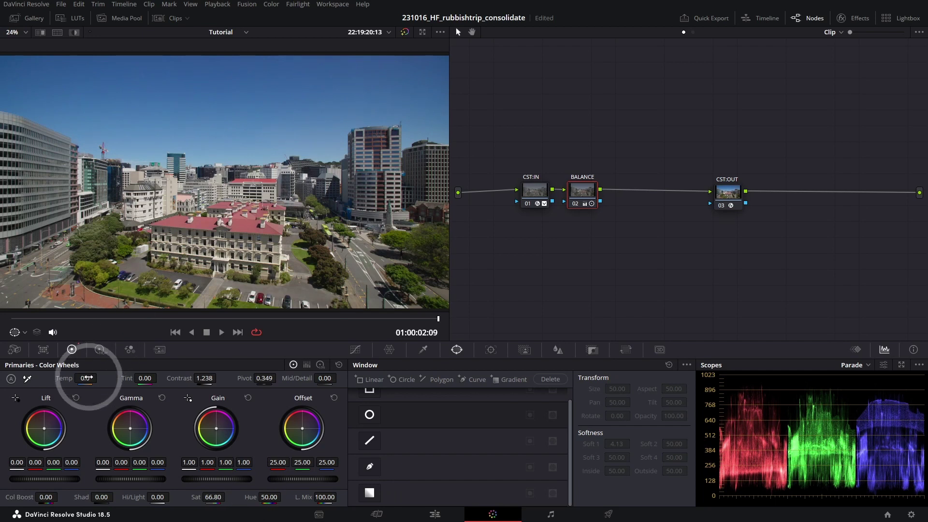
left_click_drag(89, 378, 143, 379)
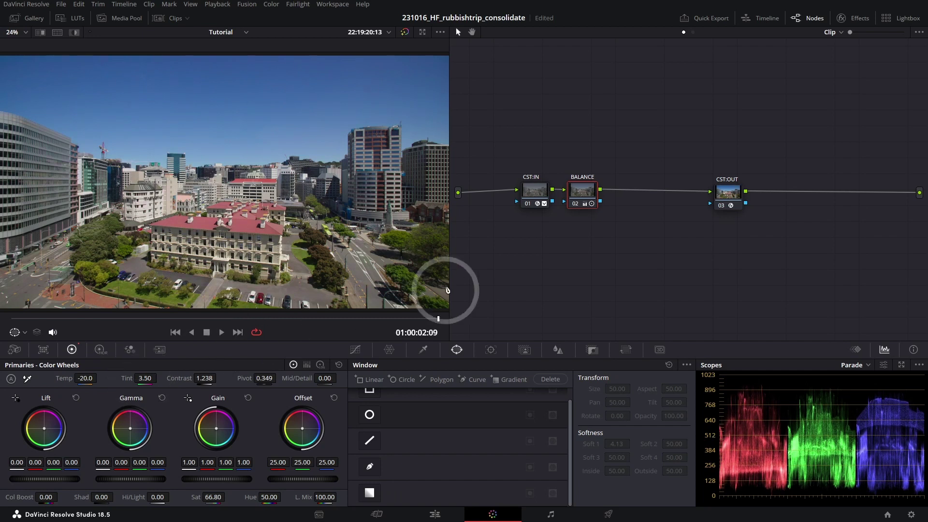
key("ctrl+d")
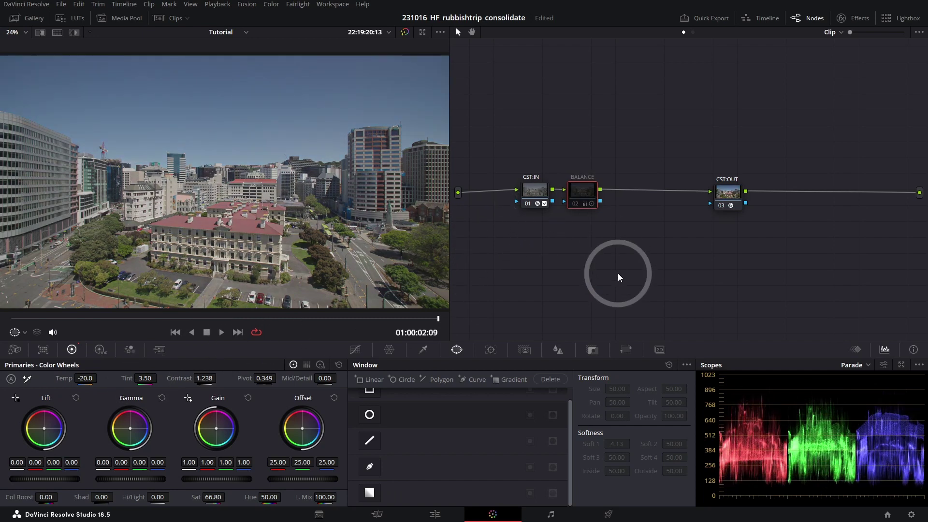
key("ctrl+d")
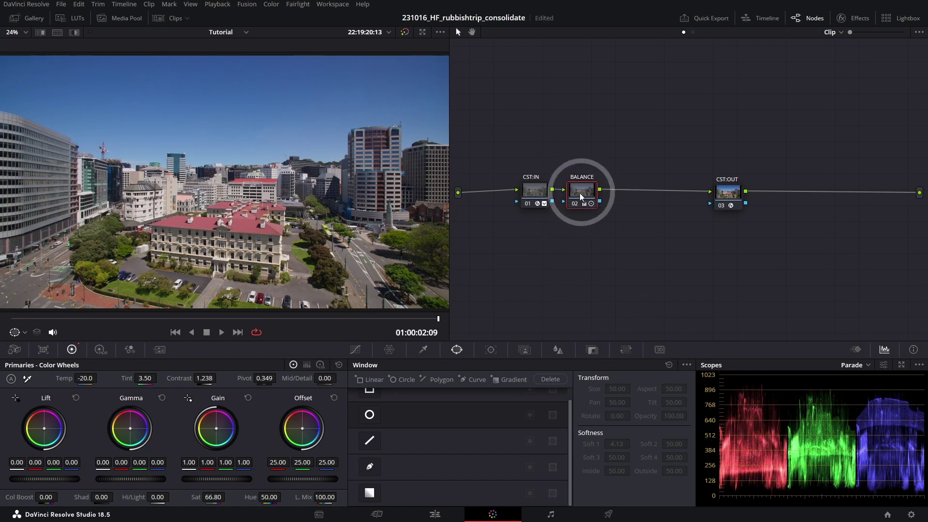
Add a serial node after BALANCE labelled SKY and move it above the main line
key("alt+s")
right_click(639, 193)
left_click(670, 211)
type("SKY")
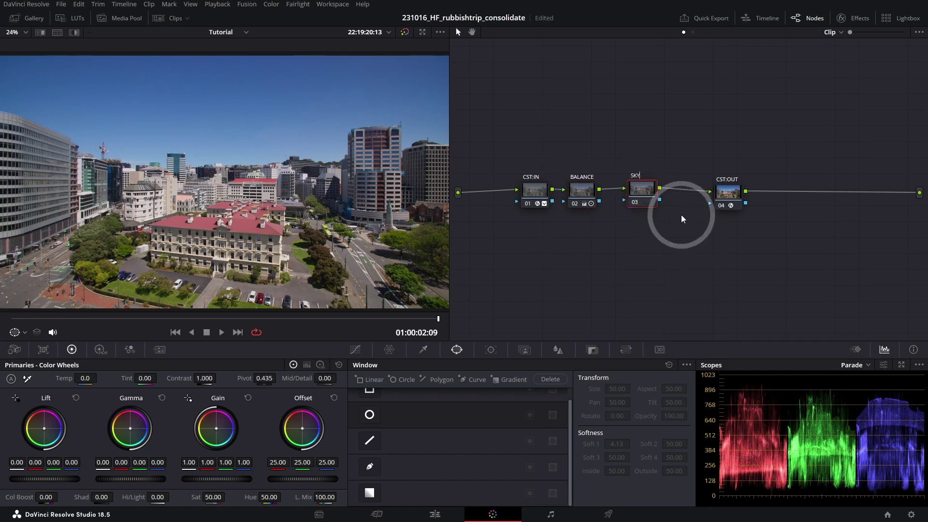
key("Return")
left_click_drag(649, 196, 649, 181)
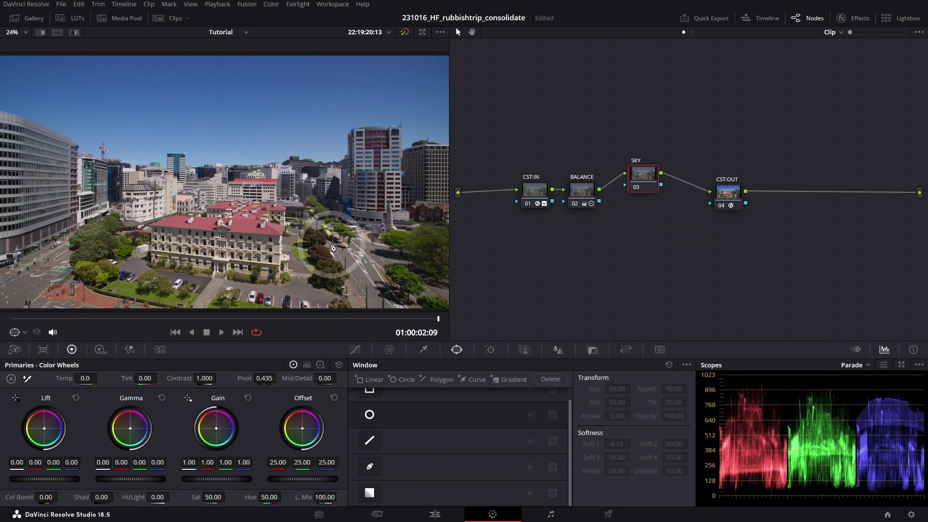
left_click_drag(643, 177, 642, 171)
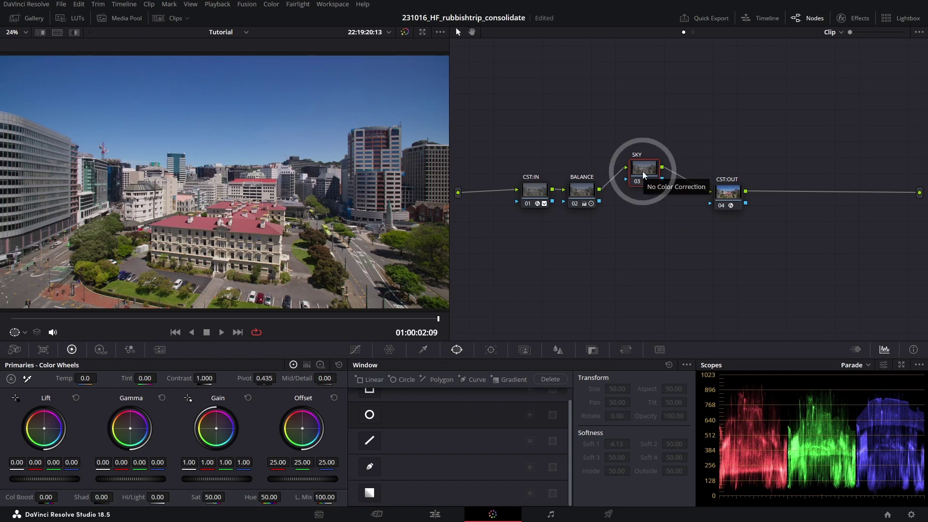
Add a parallel node beside SKY labelled ANTI-VIG
key("alt+p")
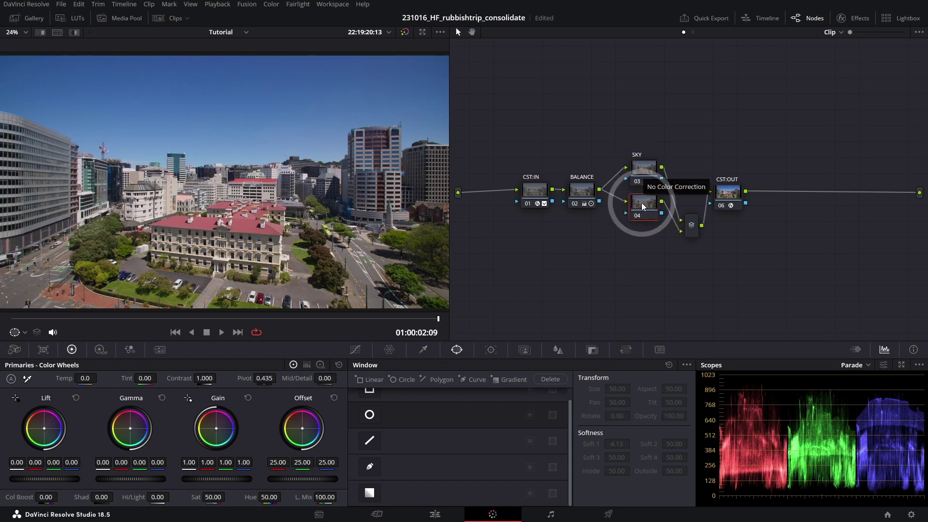
right_click(640, 219)
left_click(661, 232)
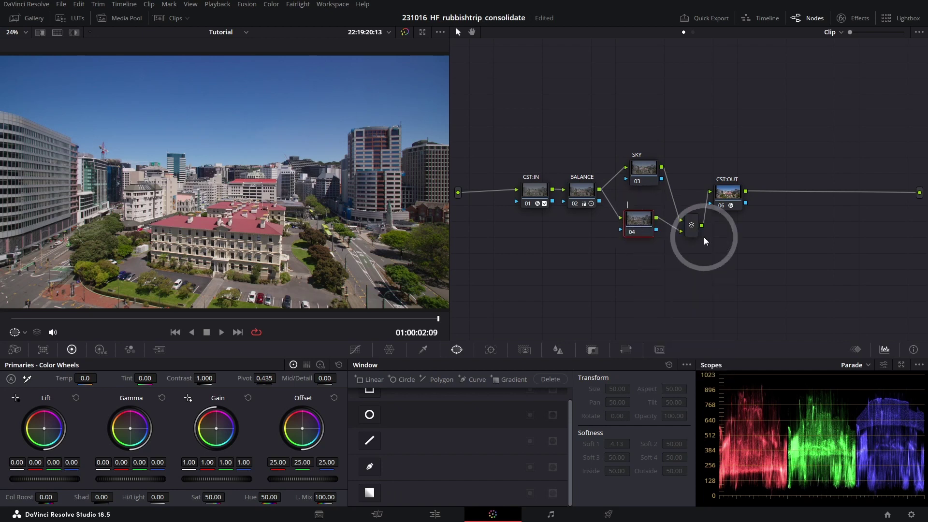
type("ANTI-VIG")
left_click_drag(639, 220, 641, 217)
Add another parallel node labelled B GRAD and clean up the node graph layout
key("alt+p")
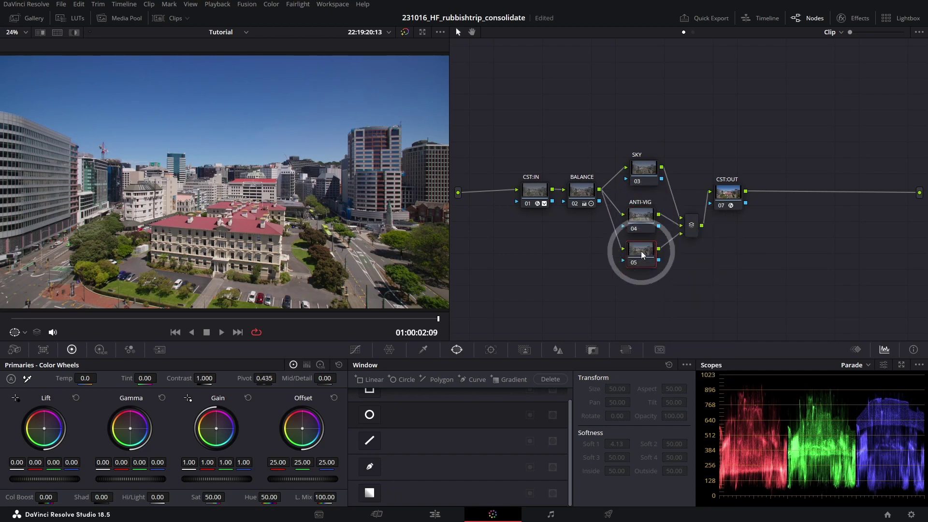
type("B GRAD")
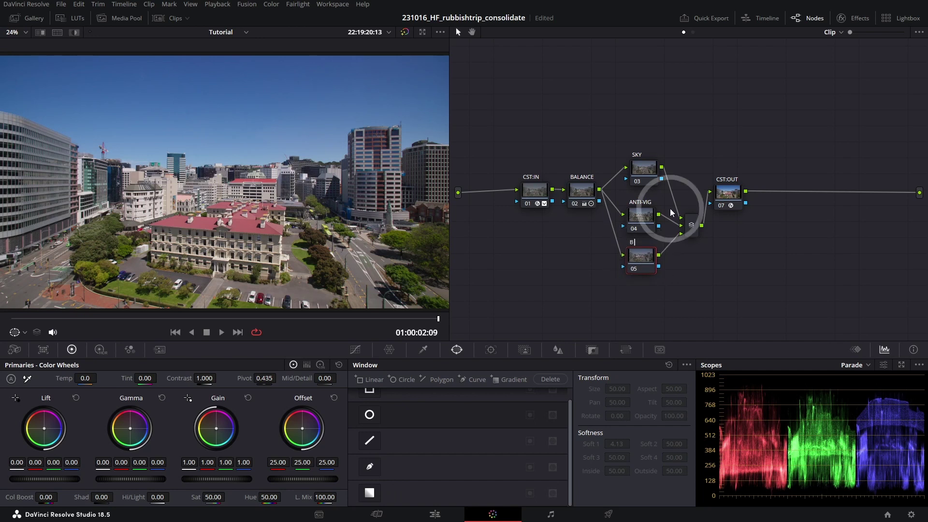
right_click(688, 119)
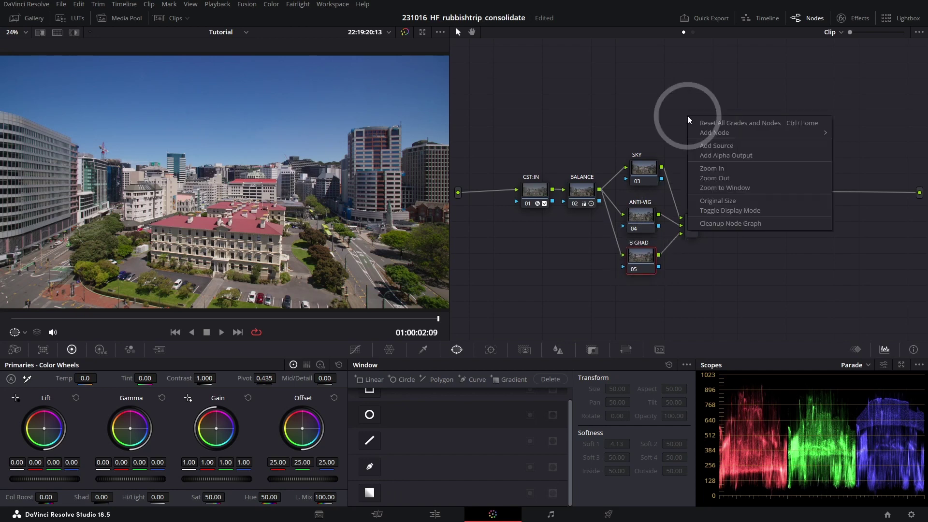
left_click(719, 222)
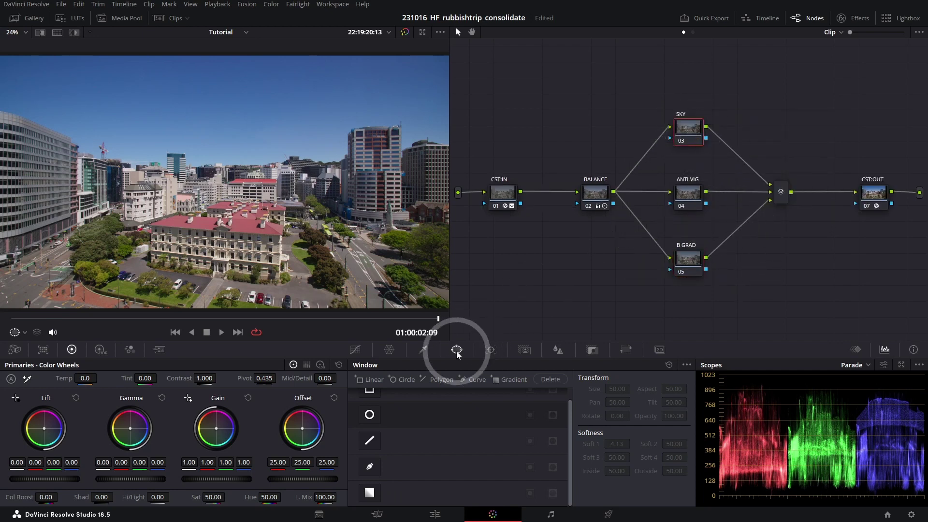
Place a B/W-highlighted gradient window across the top of the frame: Tilt 68.07, Soft 1 12.56; viewer set to Fit
left_click(371, 493)
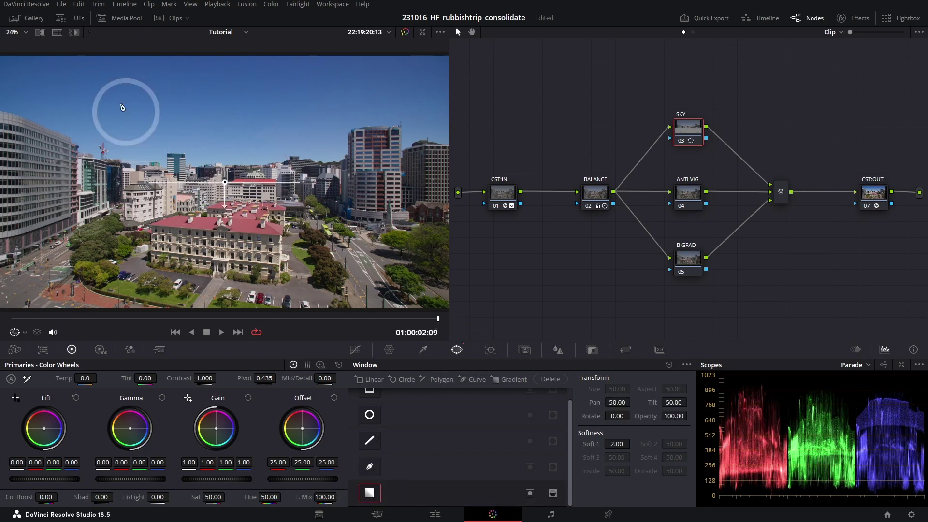
left_click(74, 32)
mouse_move(225, 182)
left_mouse_down()
mouse_move(222, 58)
mouse_move(224, 175)
left_mouse_up()
scroll(310, 205, "down", 4)
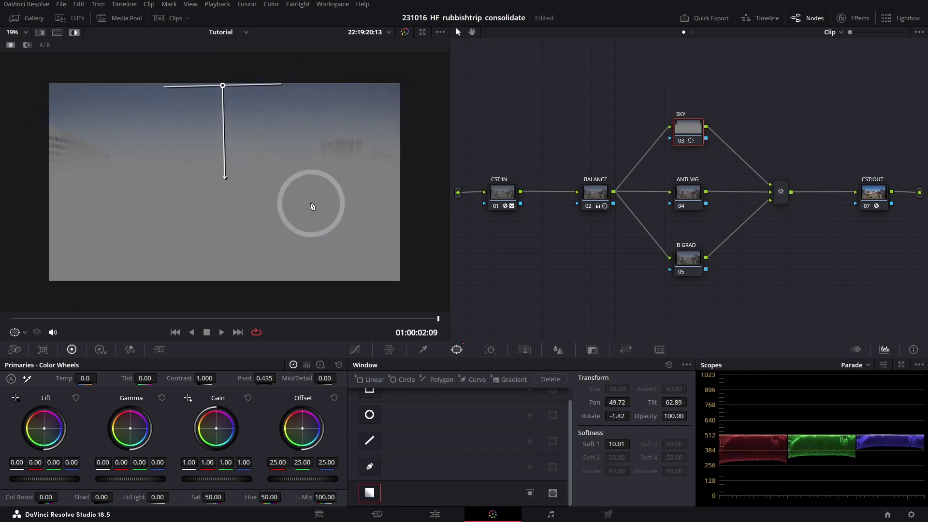
left_click_drag(303, 150, 303, 189)
left_click_drag(223, 131, 221, 108)
left_click_drag(220, 189, 218, 211)
left_click_drag(219, 105, 219, 100)
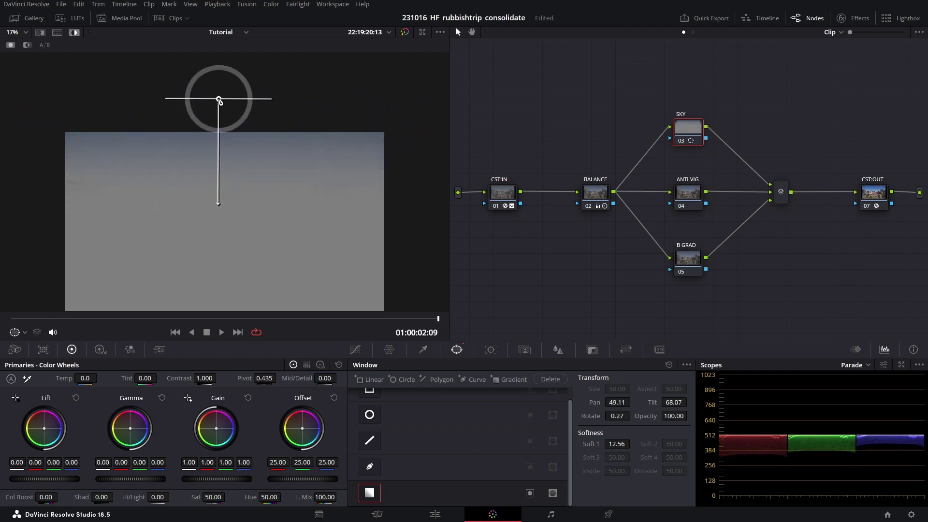
left_click(25, 32)
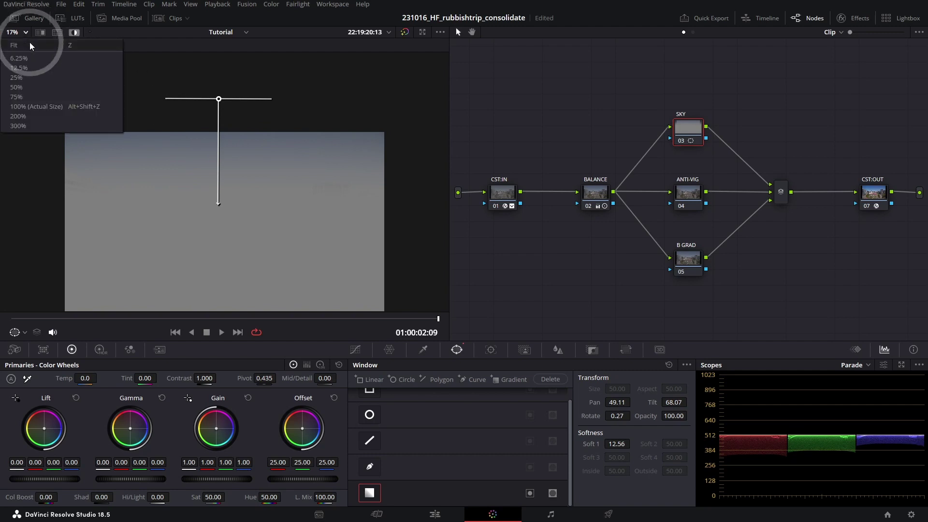
left_click(30, 45)
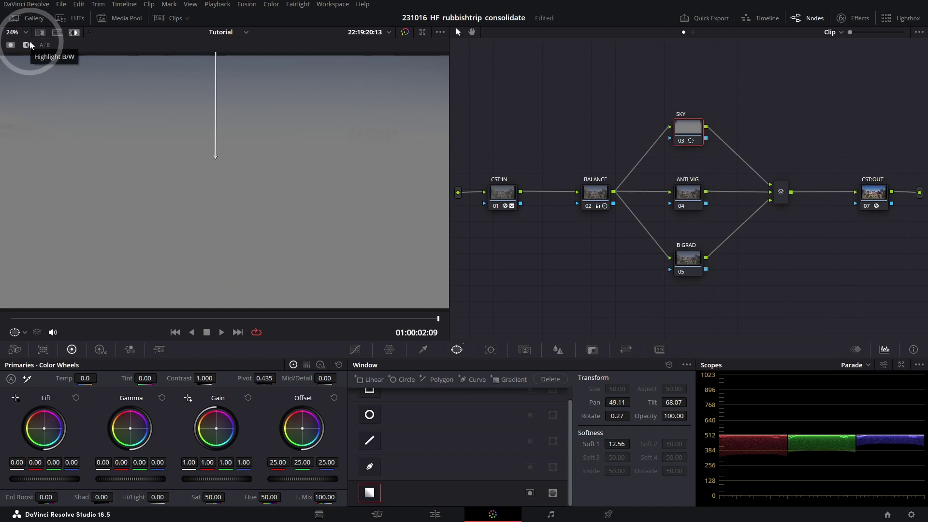
Raise the SKY node's gain and gamma and tilt the gradient to Rotate -1.67
left_click(29, 44)
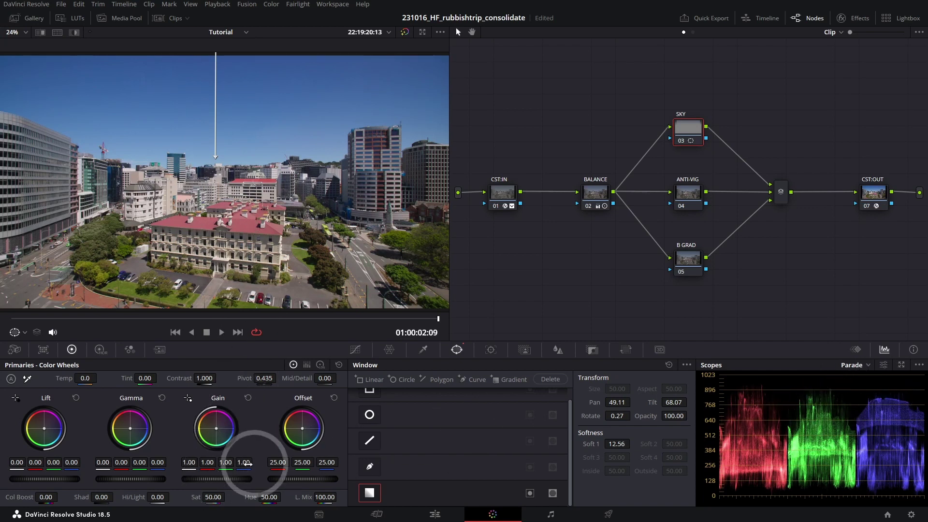
left_click_drag(213, 478, 411, 400)
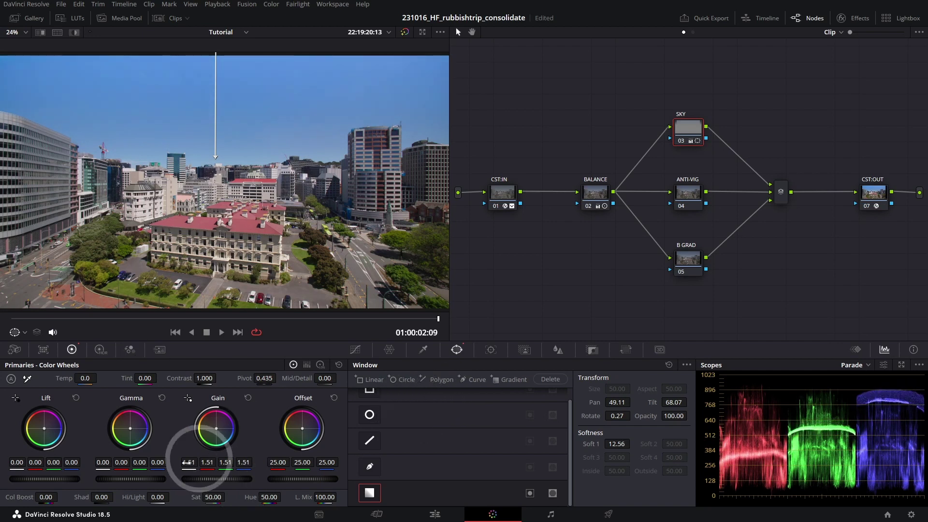
left_click_drag(128, 475, 164, 458)
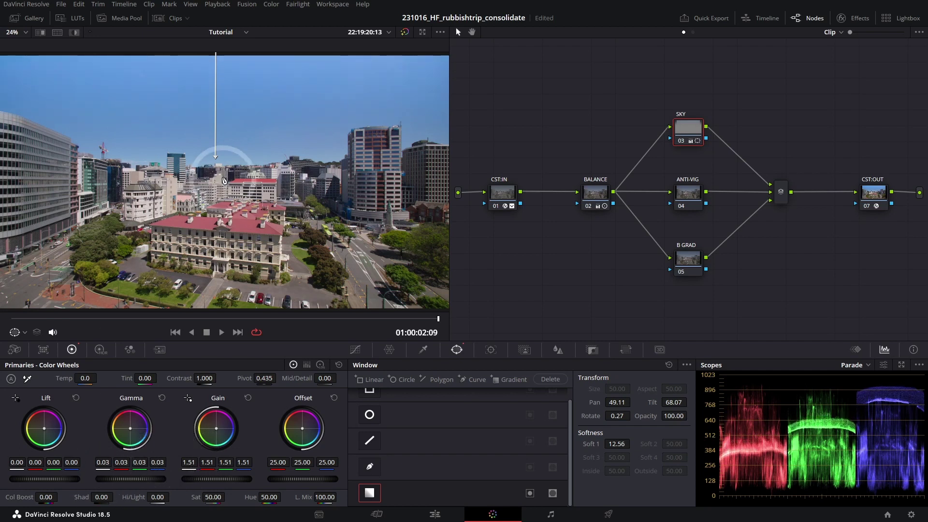
mouse_move(217, 163)
left_mouse_down()
mouse_move(222, 146)
mouse_move(220, 176)
left_mouse_up()
Ease the sky gain back, compare the node off, and shift gain toward blue (1.44/1.38/1.46/1.52)
left_click_drag(248, 480, 253, 456)
key("ctrl+d")
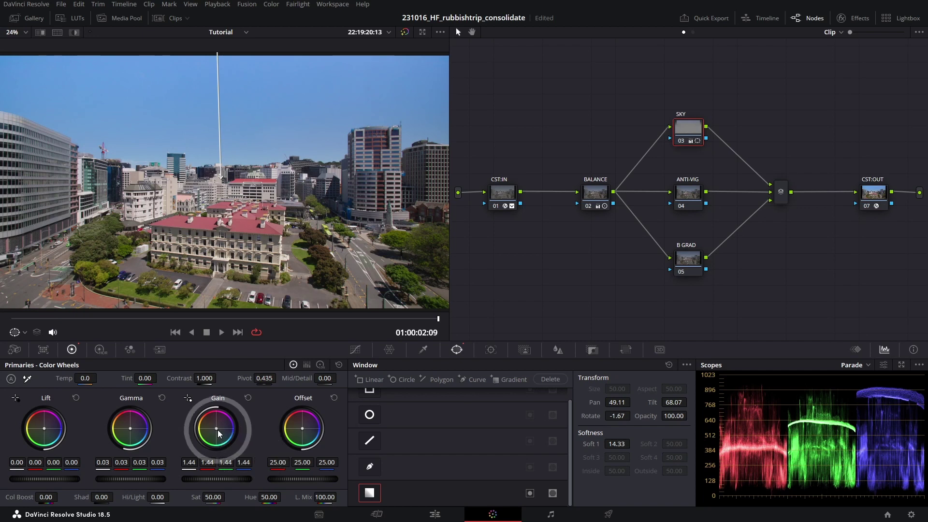
left_click_drag(217, 428, 224, 438)
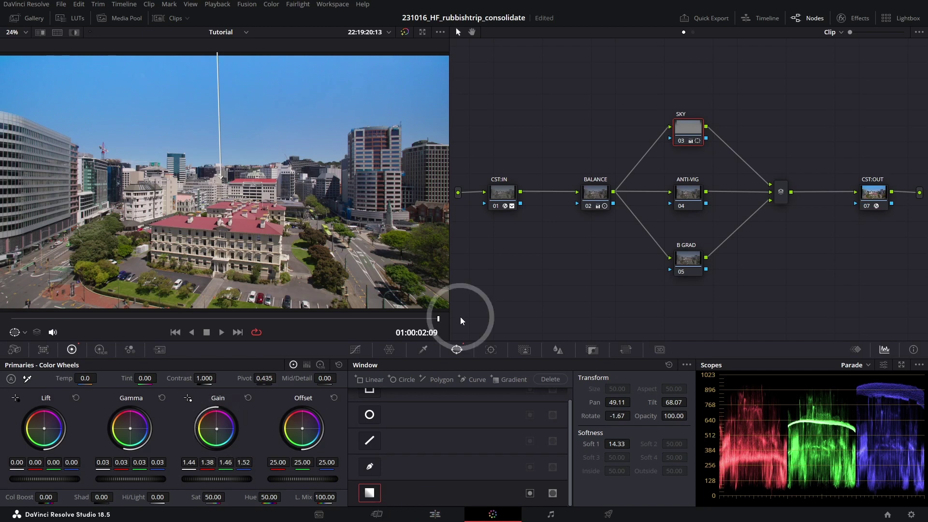
left_click_drag(438, 318, 512, 318)
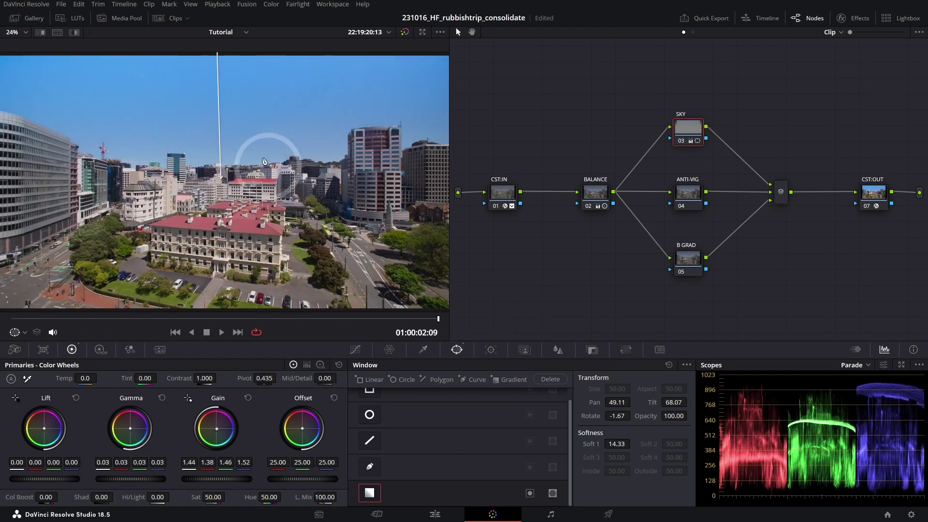
Open tracking for the gradient window and switch to the Point Tracker
scroll(255, 149, "down", 2)
scroll(286, 164, "right", 2)
left_click(497, 348)
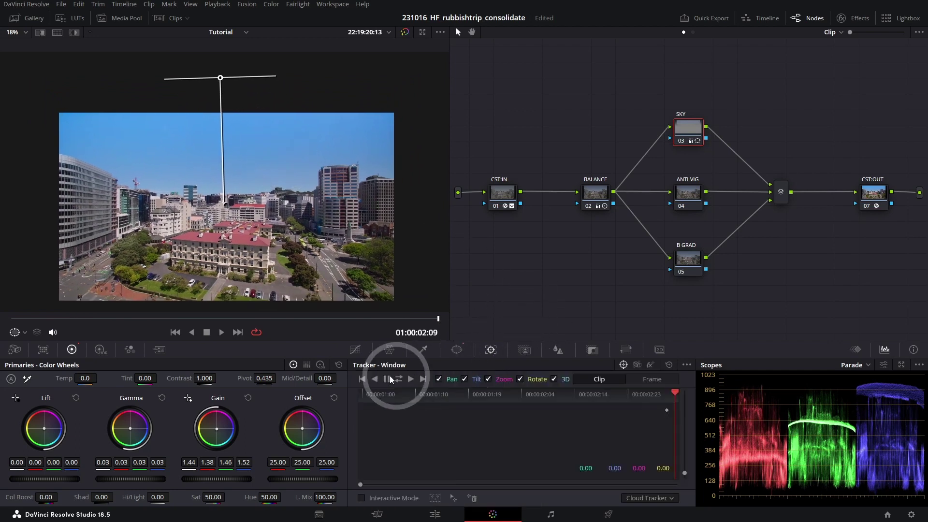
left_click(668, 498)
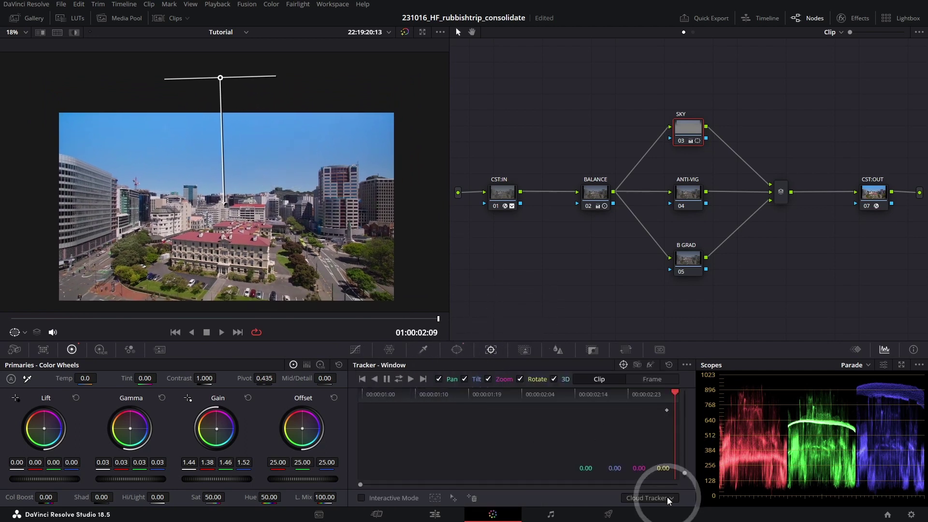
left_click(405, 508)
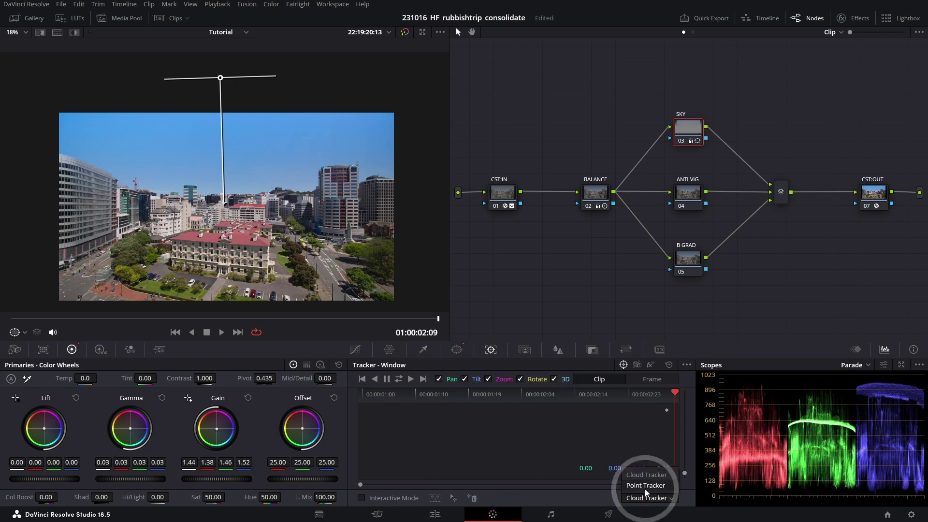
left_click(645, 486)
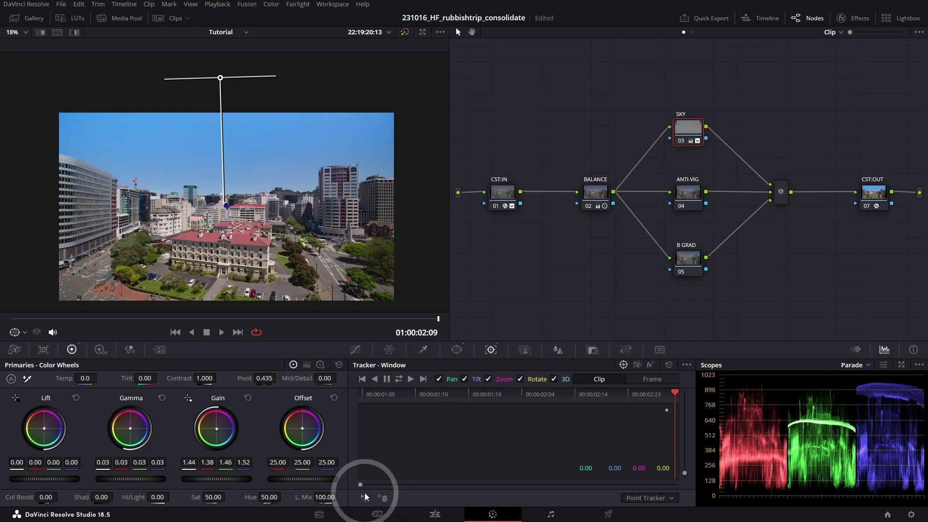
Add a tracking point on the red-roofed building and track it forward and reverse
scroll(236, 259, "up", 5)
left_click_drag(344, 277, 333, 183)
left_click(375, 366)
left_click(221, 186)
left_click_drag(220, 186, 307, 200)
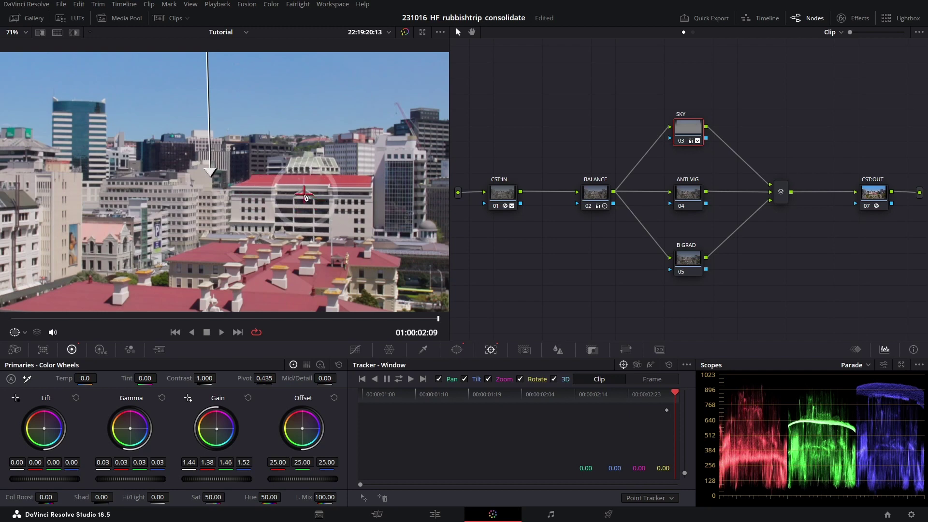
left_click(531, 457)
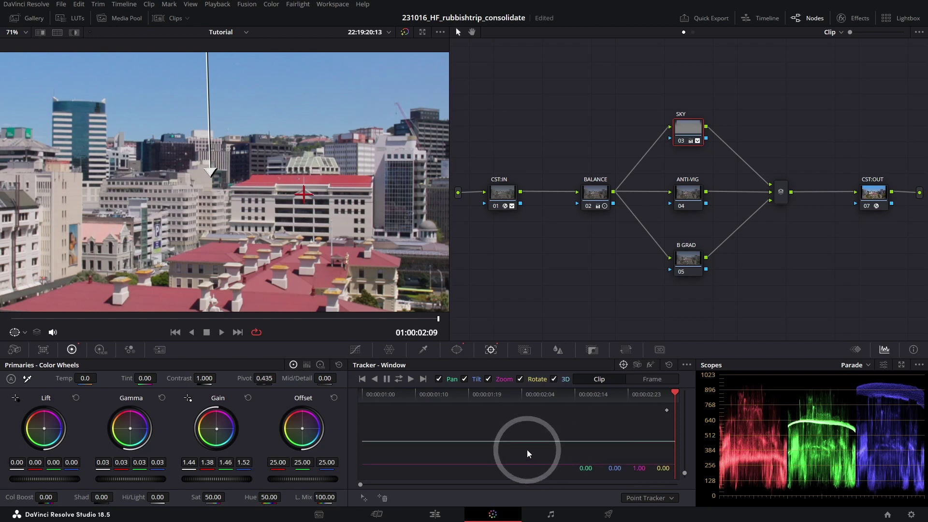
left_click(402, 380)
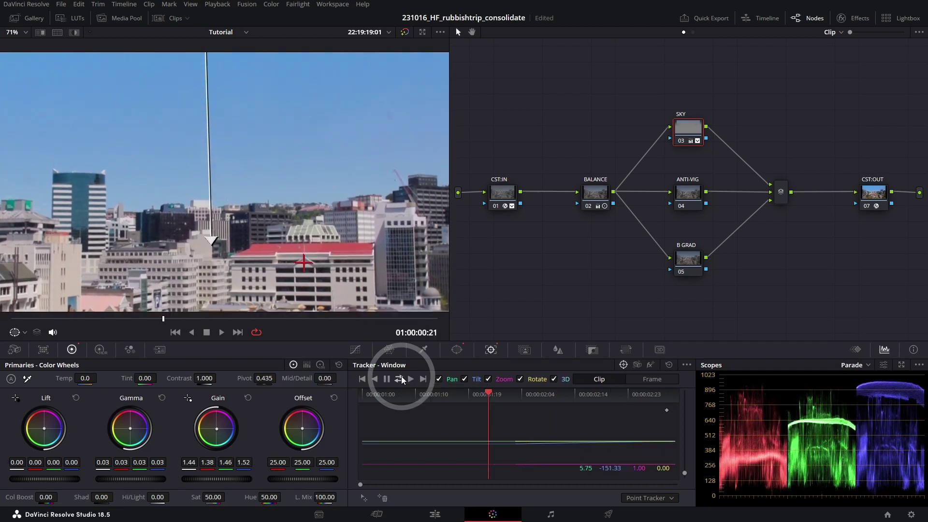
Fit the frame and play back the clip to check the gradient follows the camera
key("shift+z")
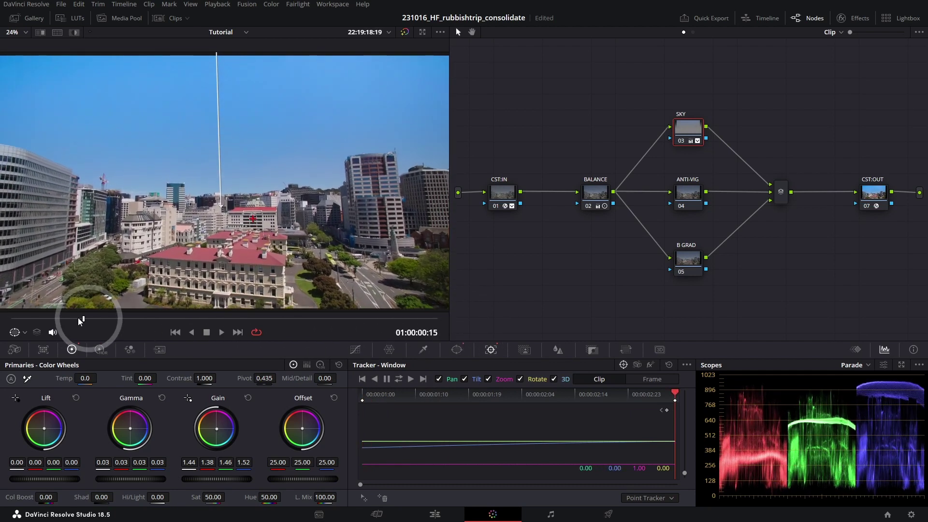
key("space")
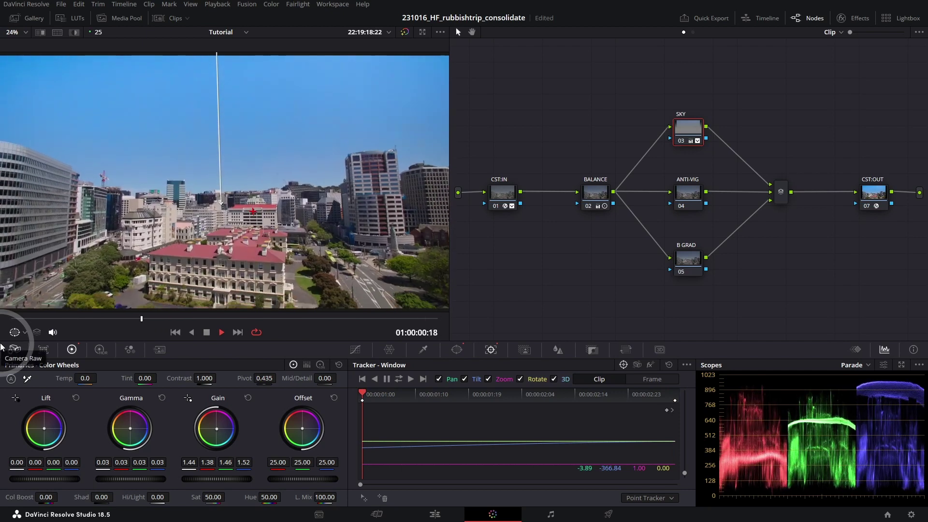
left_click(624, 239)
Give ANTI-VIG an inverted circle window with Size 61.16, Aspect 71.38 and Soft 1 12.21
left_click(690, 194)
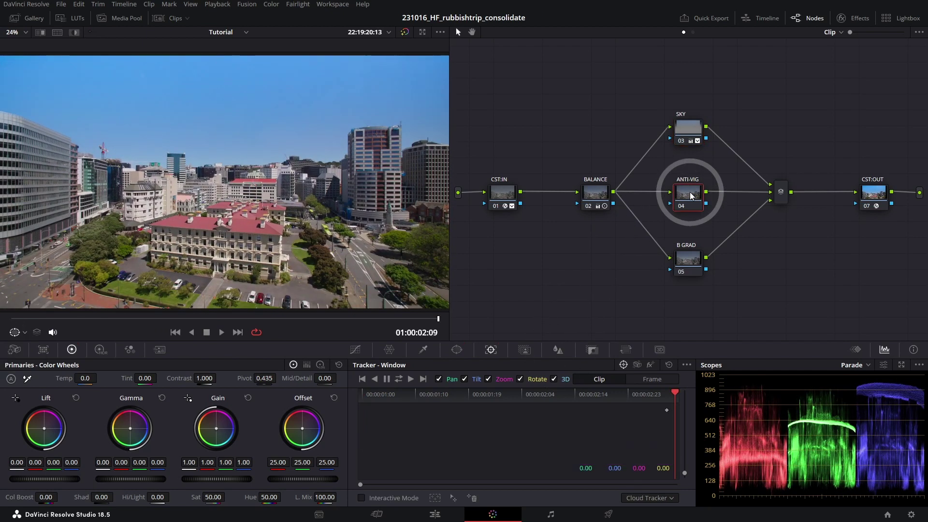
left_click(458, 349)
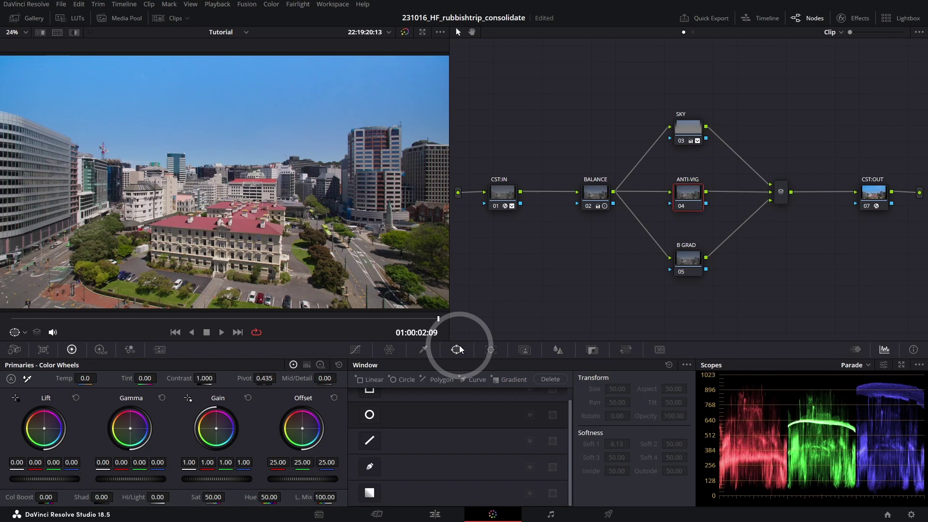
left_click(371, 415)
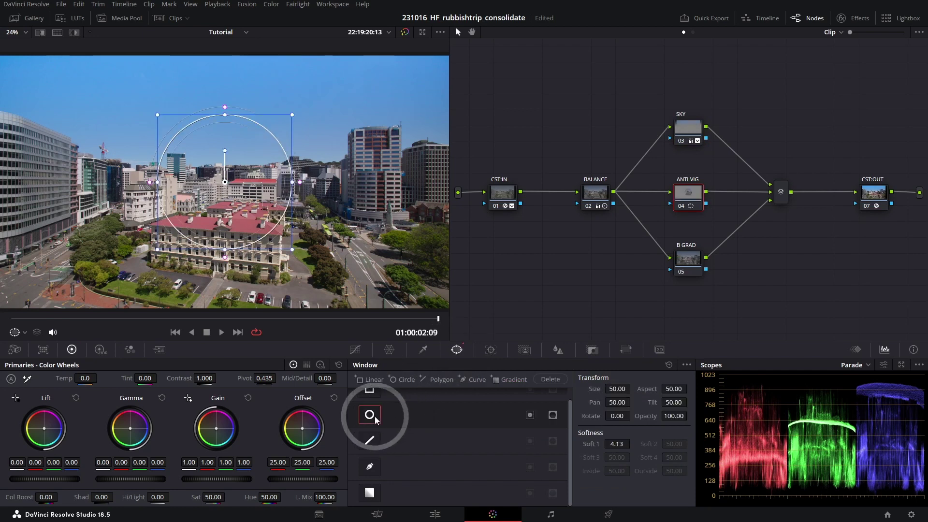
left_click_drag(292, 183, 338, 183)
scroll(313, 145, "down", 2)
left_click_drag(227, 183, 223, 184)
left_click_drag(221, 234, 226, 267)
left_click_drag(312, 184, 370, 185)
left_click_drag(611, 439, 800, 412)
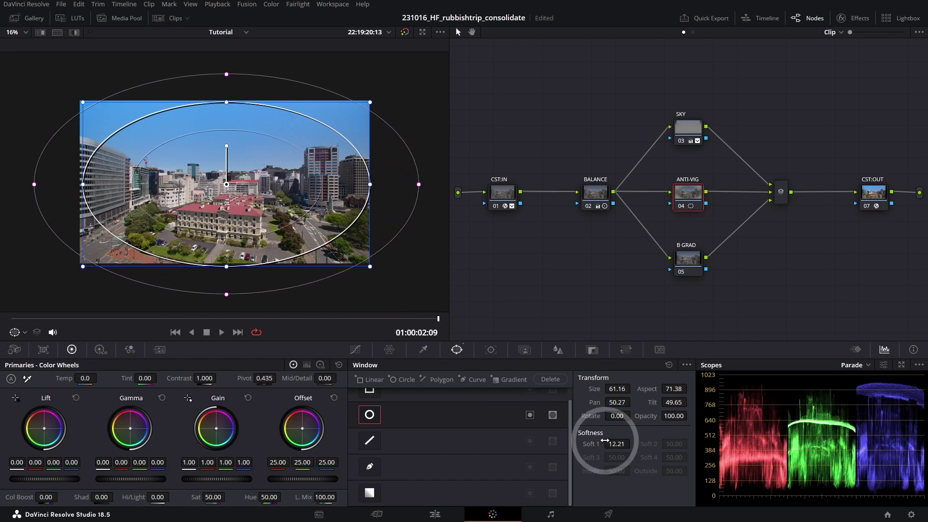
left_click(529, 415)
key("shift+z")
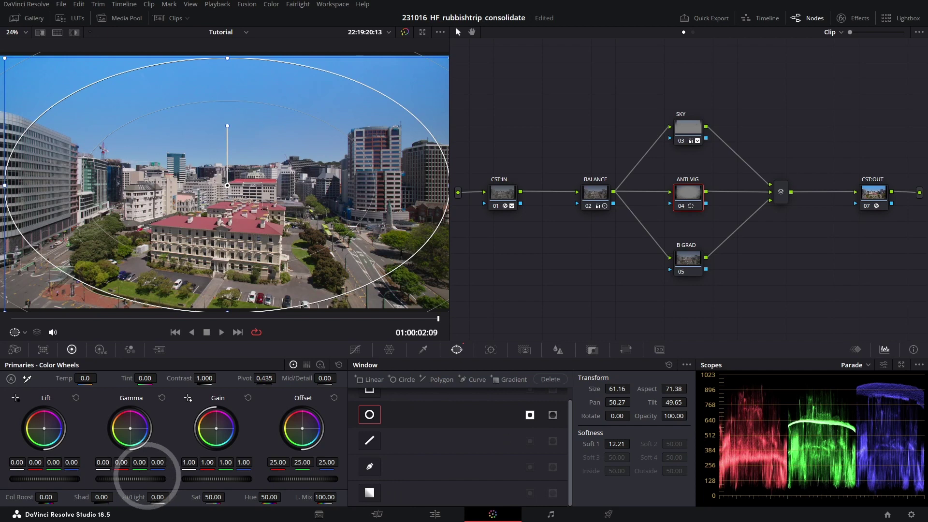
Lift the ANTI-VIG midtones with the Gamma wheel, hide the window outline, and compare the node on and off
left_click_drag(149, 479, 181, 471)
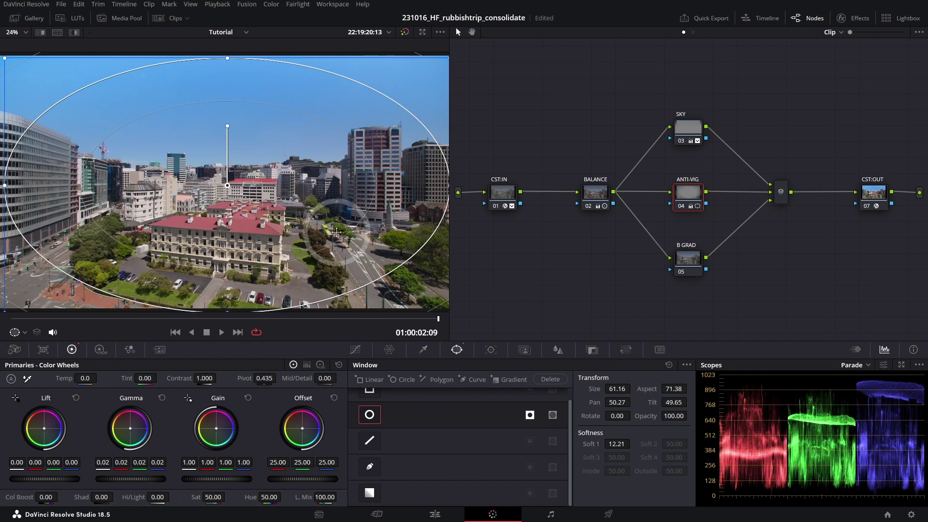
key("shift+grave")
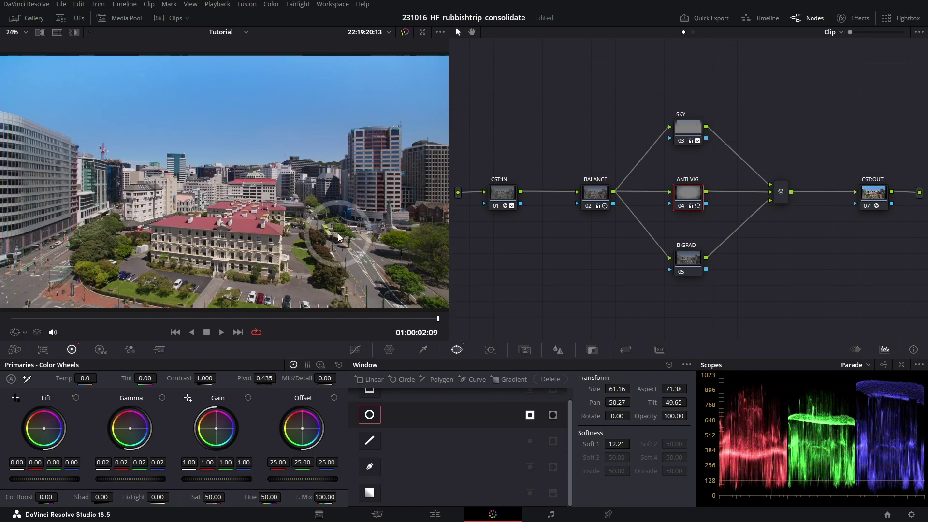
left_click(14, 336)
left_click(15, 334)
left_click_drag(146, 477, 186, 458)
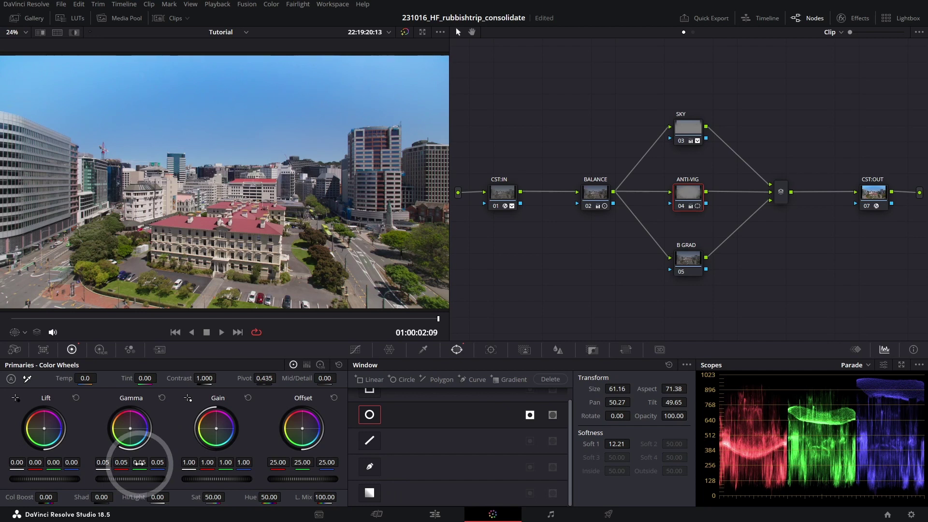
key("ctrl+d")
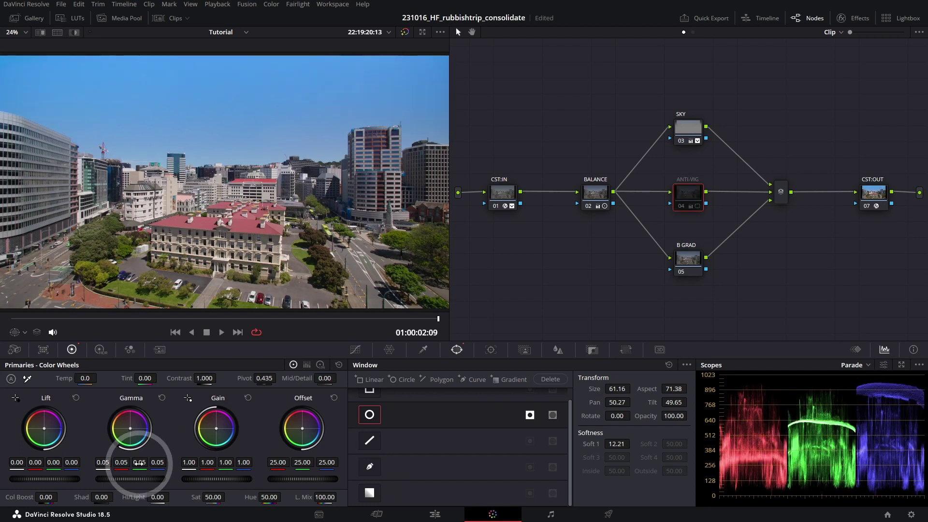
key("ctrl+d")
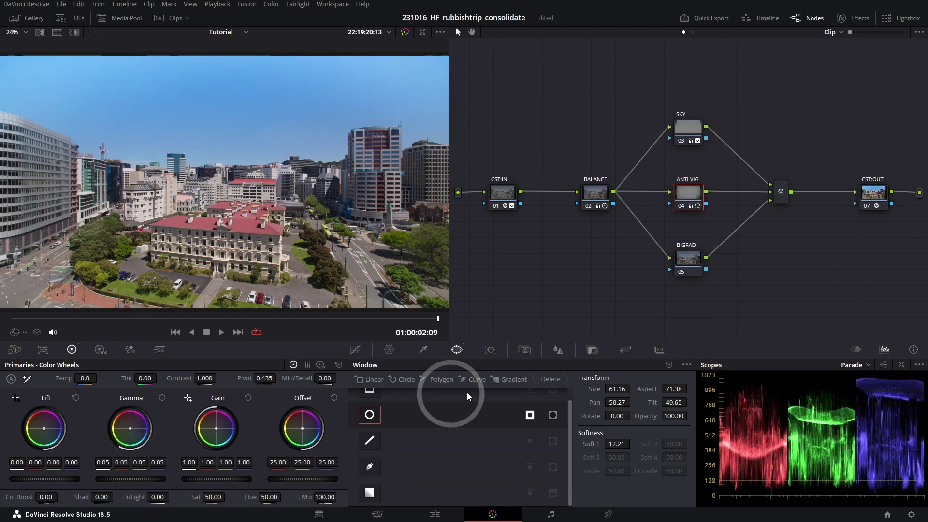
Set Soft 1 to 14.15, Gamma to 0.03 and Contrast to 1.070, then review playback
mouse_move(626, 446)
left_mouse_down()
mouse_move(665, 441)
mouse_move(617, 444)
left_mouse_up()
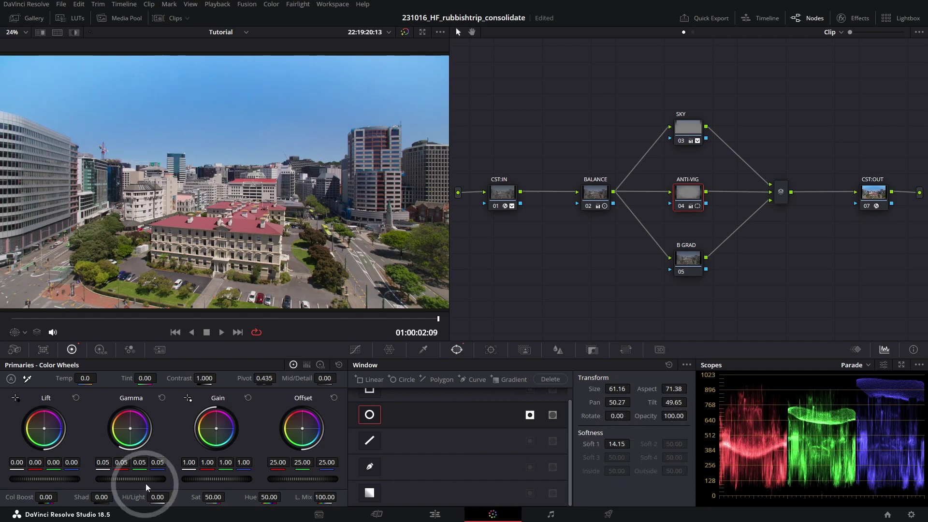
left_click_drag(145, 483, 109, 472)
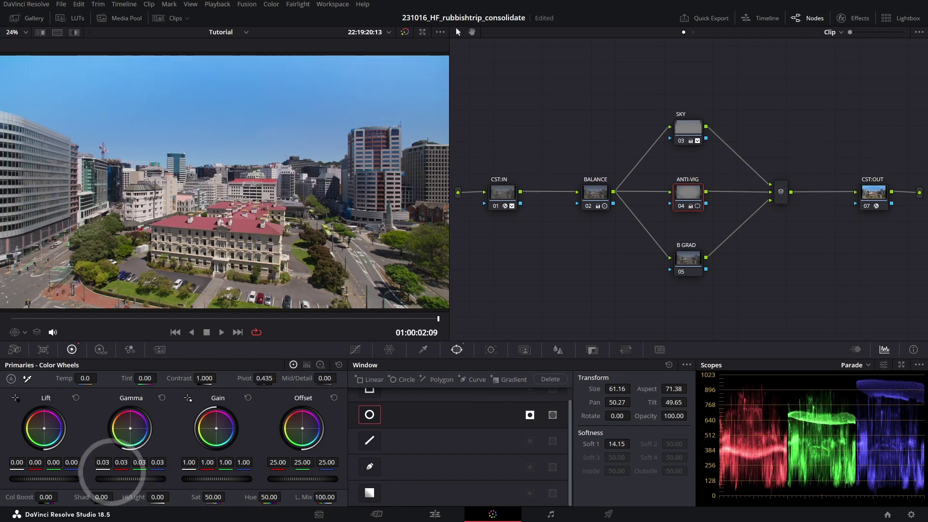
left_click(342, 477)
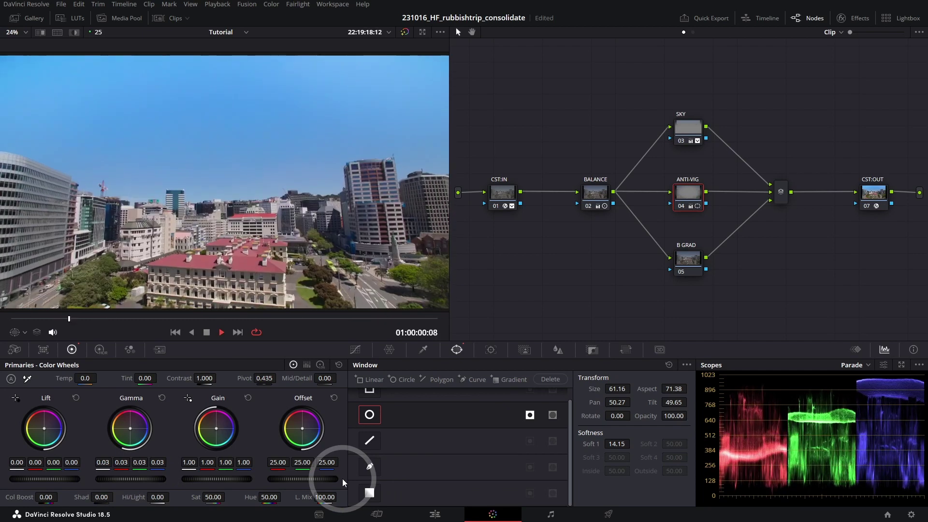
key("space")
mouse_move(208, 378)
left_mouse_down()
mouse_move(248, 379)
mouse_move(209, 378)
left_mouse_up()
left_click(51, 258)
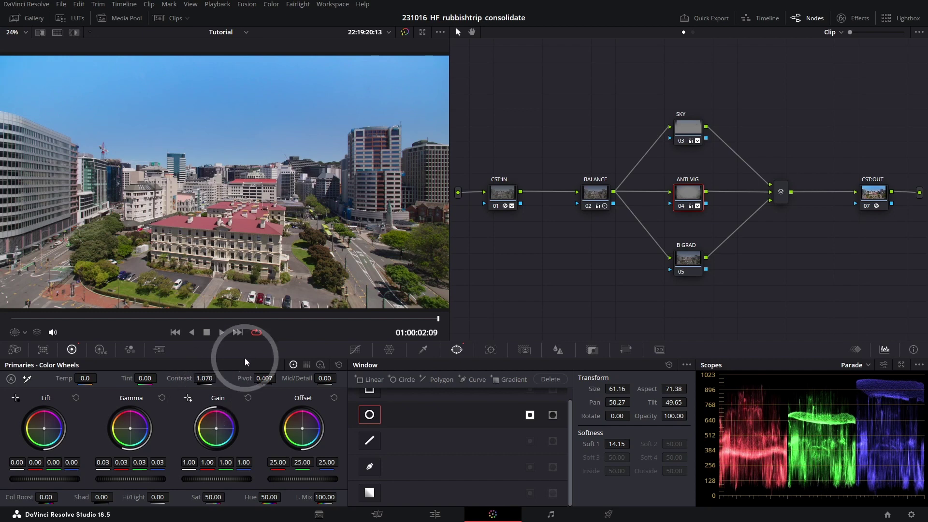
key("space")
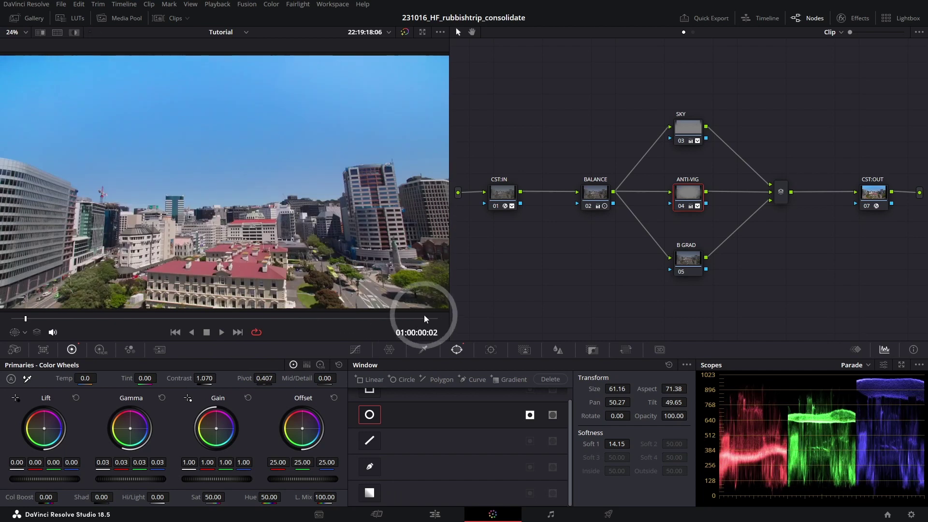
left_click(187, 241)
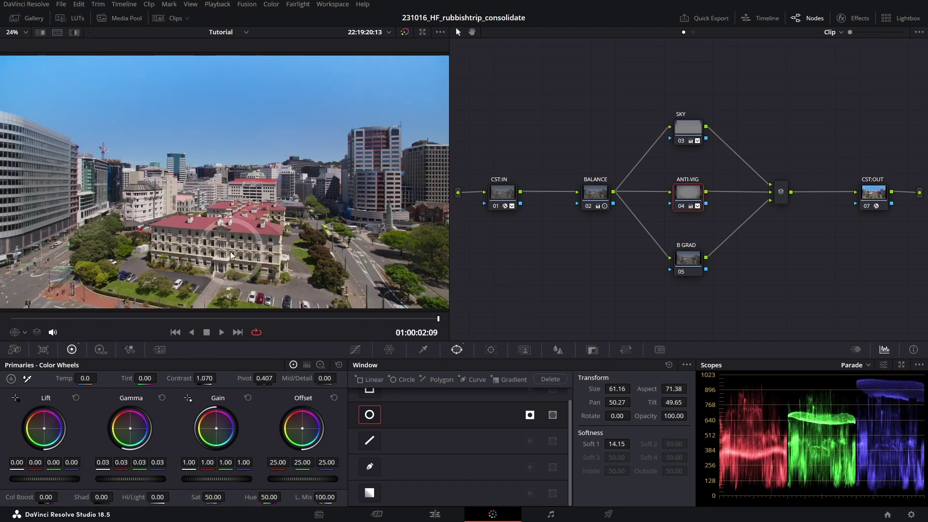
On the B GRAD node, now CURVES, replace the gradient window with a curve window
left_click(688, 261)
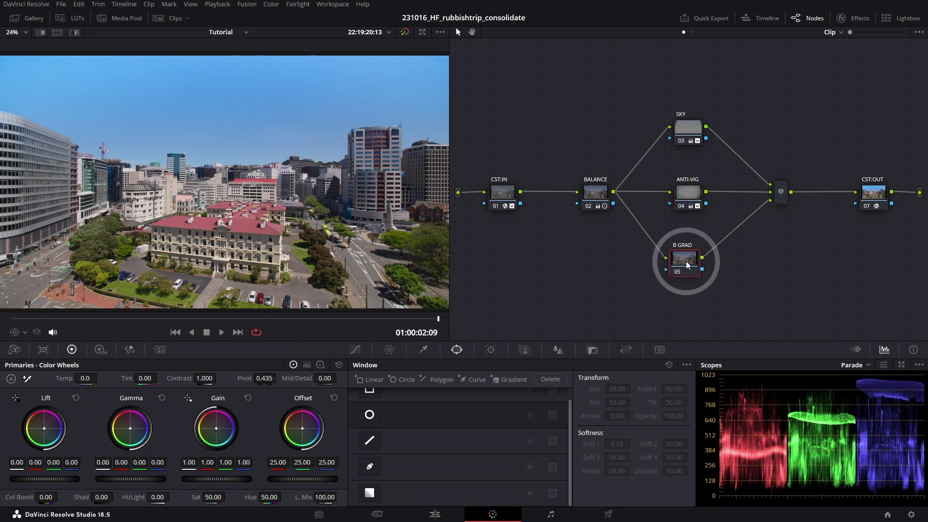
left_click_drag(692, 263, 690, 263)
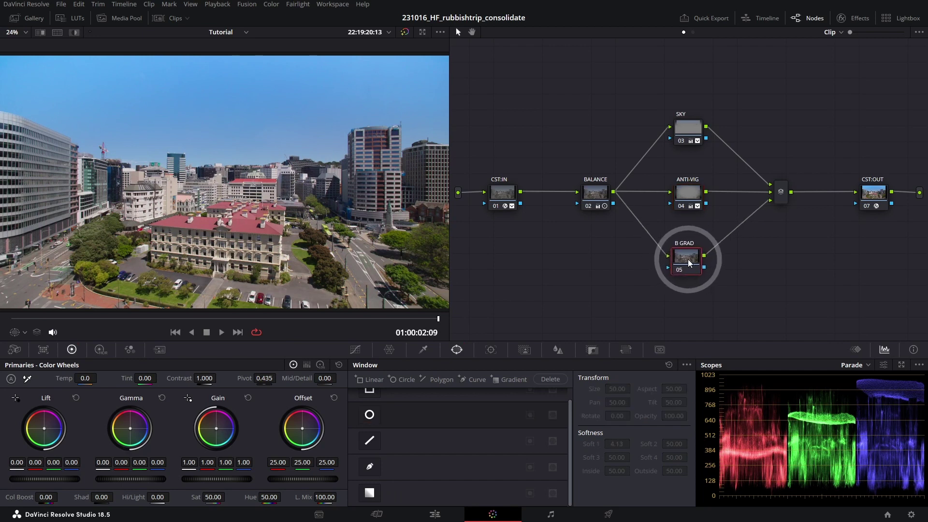
left_click(369, 492)
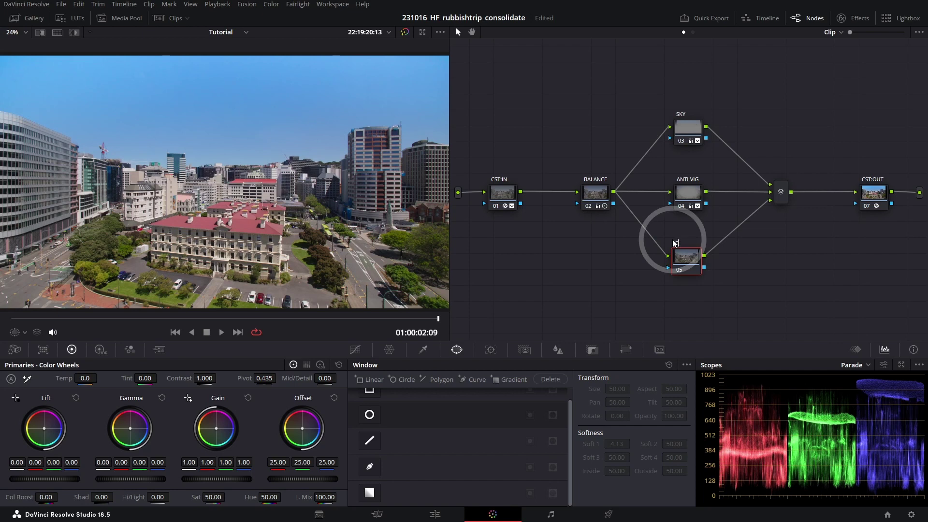
left_click(370, 467)
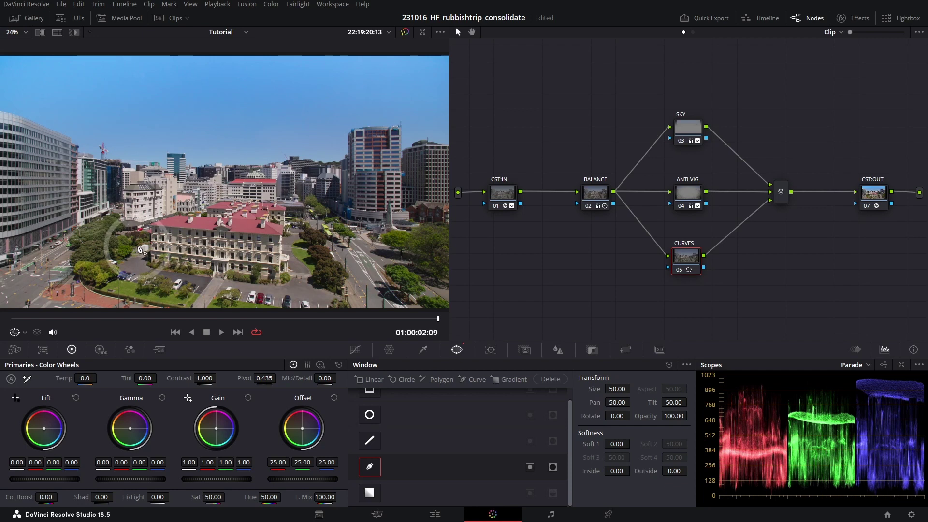
Draw a closed curve window around the foreground below the road, from the plaza's left edge
left_click(120, 226)
left_click(117, 250)
left_click(129, 271)
left_click(159, 276)
left_click(207, 282)
left_click(243, 286)
left_click(284, 271)
left_click(314, 252)
left_click(333, 281)
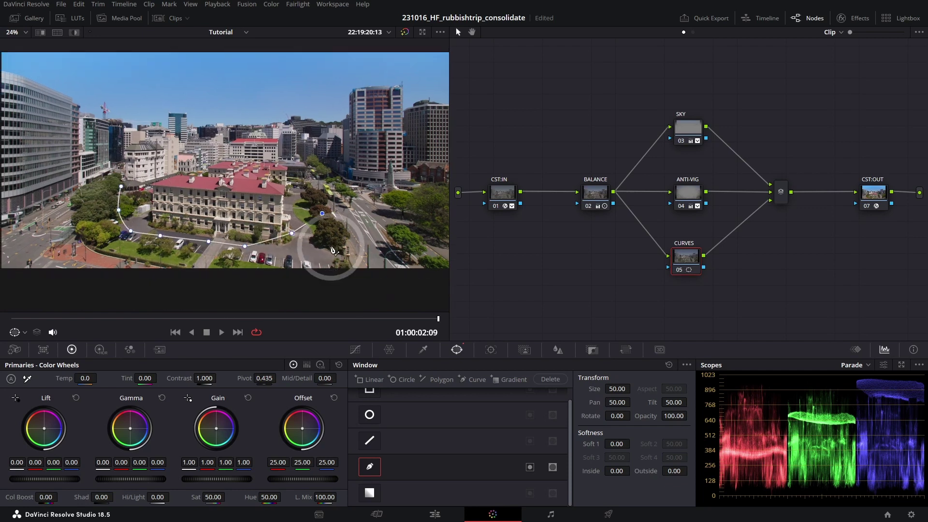
left_click(190, 310)
left_click(52, 308)
left_click(8, 263)
left_click(210, 172)
Reshape the curve's left side, set Outside softness to 3.92, and shift the window slightly down
left_click_drag(146, 222, 196, 207)
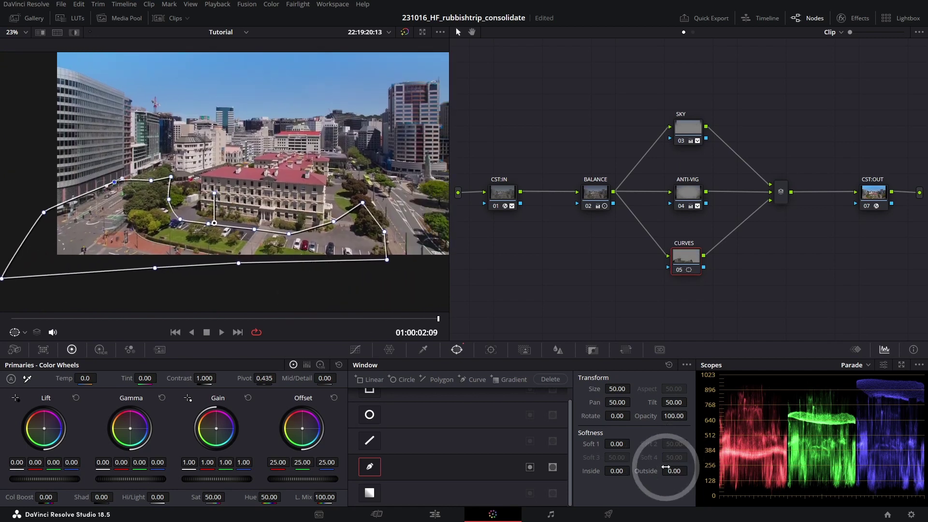
left_click_drag(672, 470, 701, 469)
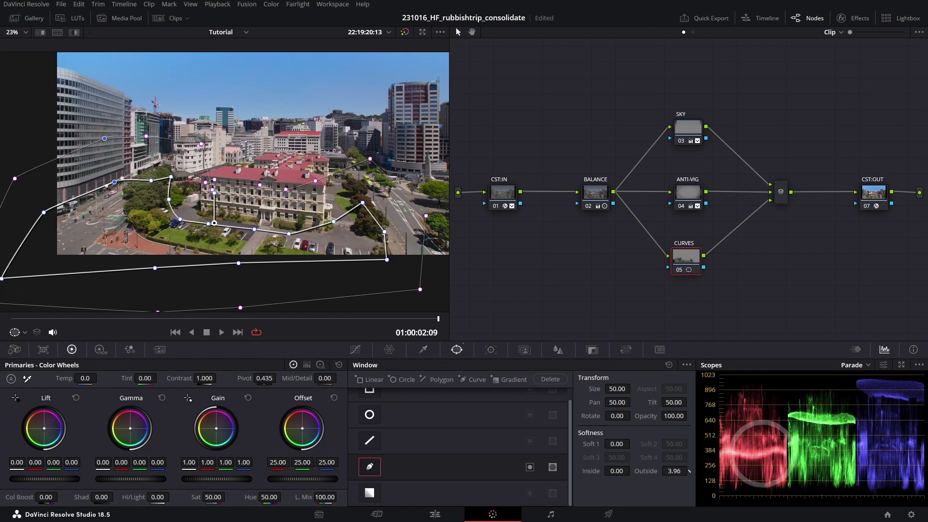
left_click_drag(214, 222, 214, 235)
scroll(363, 317, "up", 1)
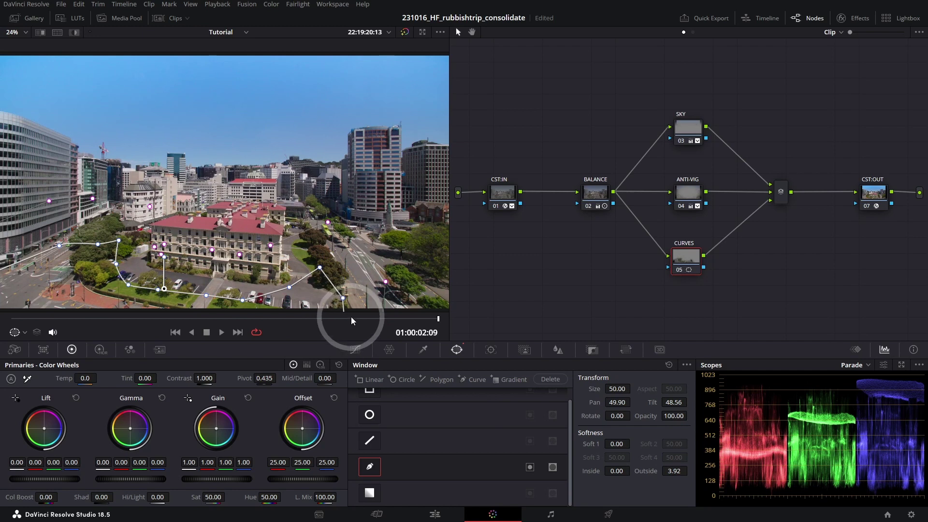
Lower the CURVES node's gain slightly while the curve window outline is hidden
left_click(15, 332)
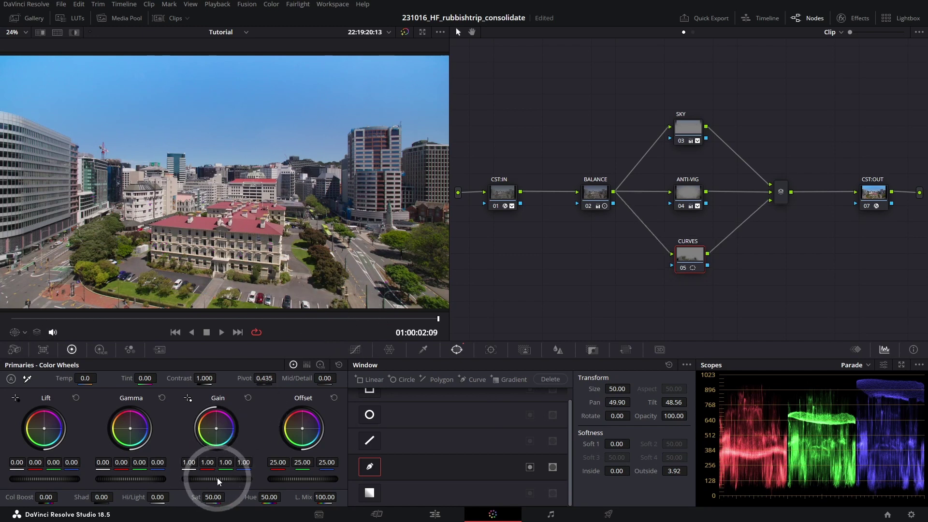
left_click_drag(216, 478, 111, 475)
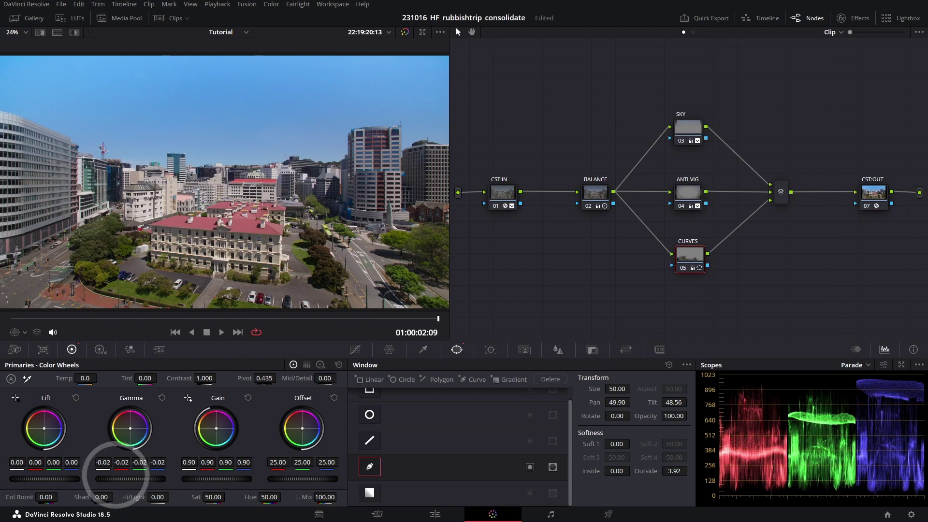
left_click(456, 349)
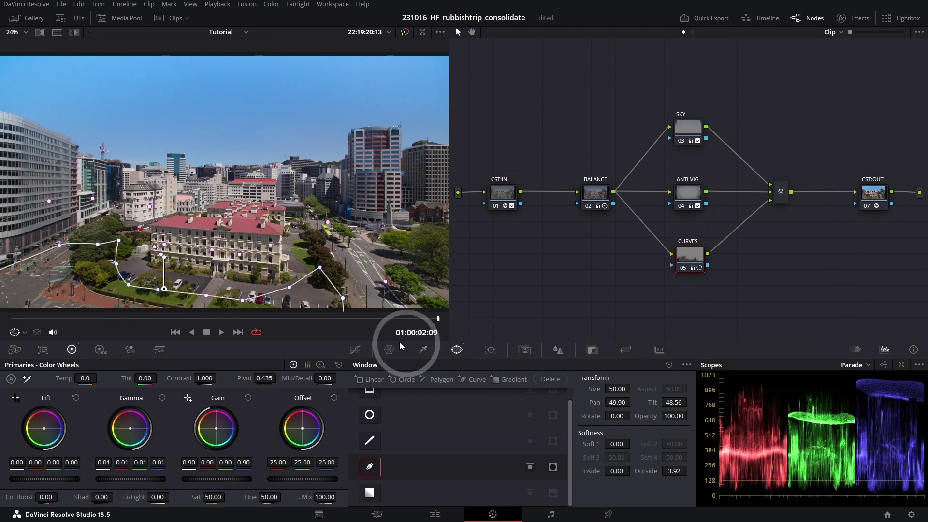
Reshape the curve window's points around the lower buildings and road, then refit the frame
left_click_drag(319, 251, 294, 196)
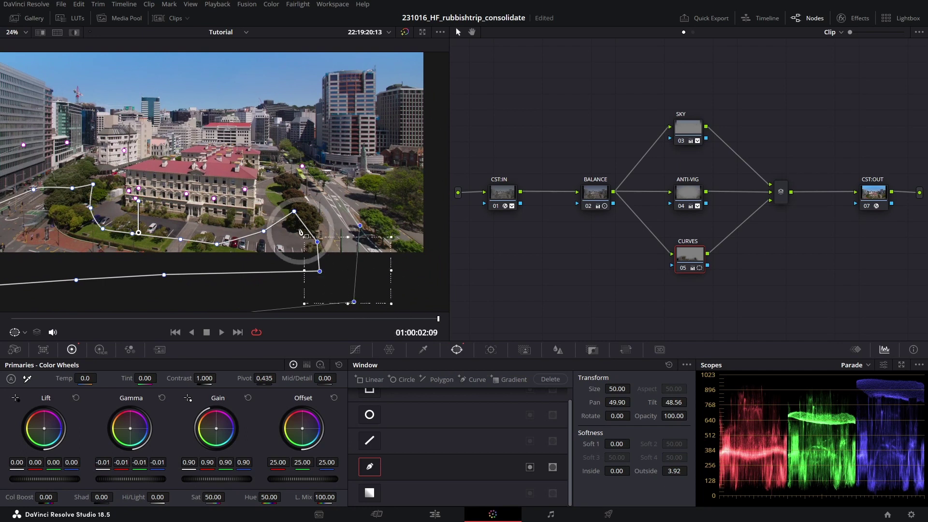
left_click_drag(293, 210, 410, 206)
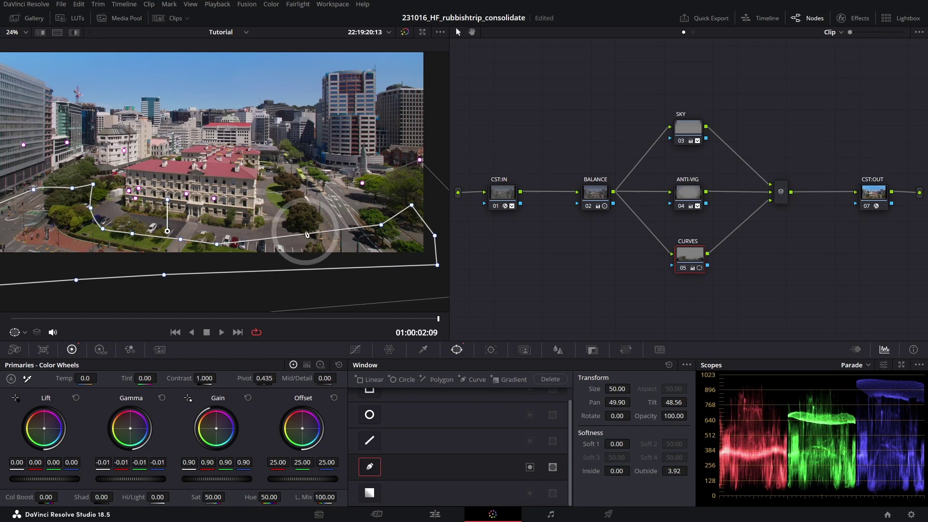
left_click_drag(306, 234, 299, 207)
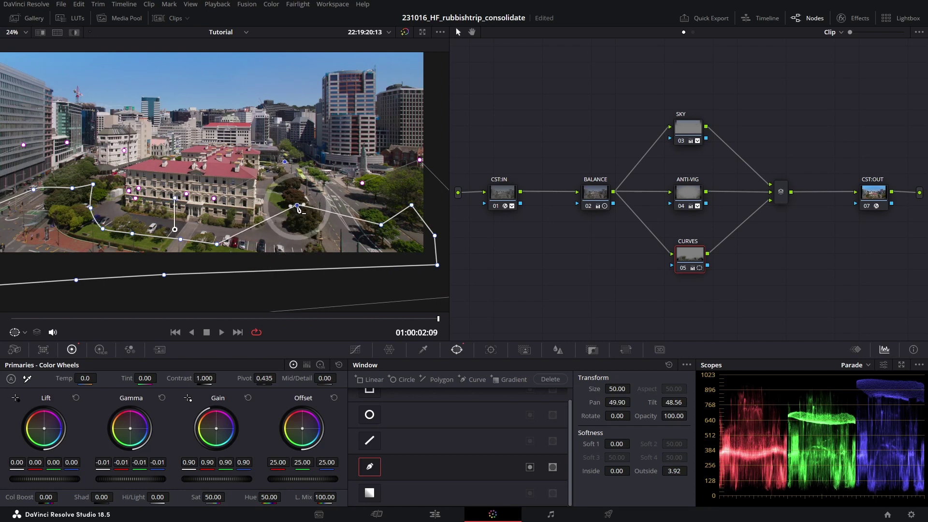
left_click_drag(288, 165, 293, 151)
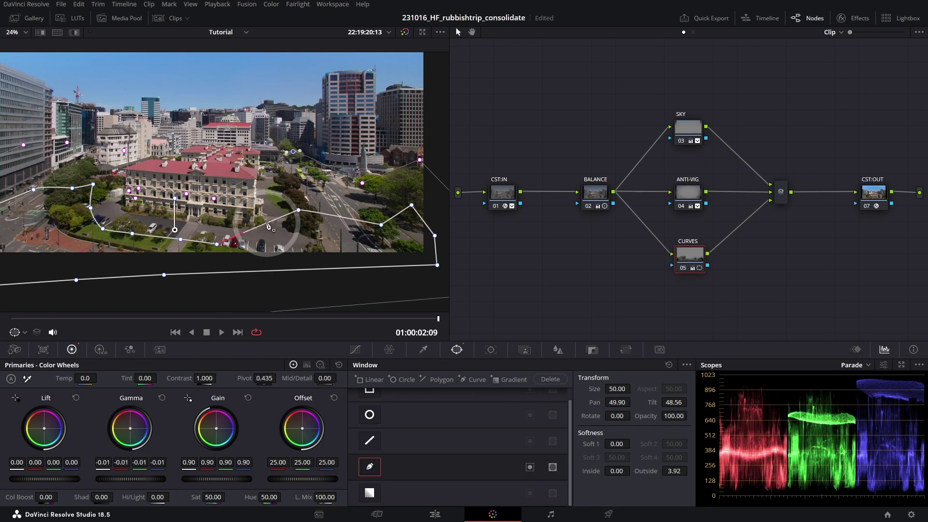
left_click_drag(298, 209, 302, 207)
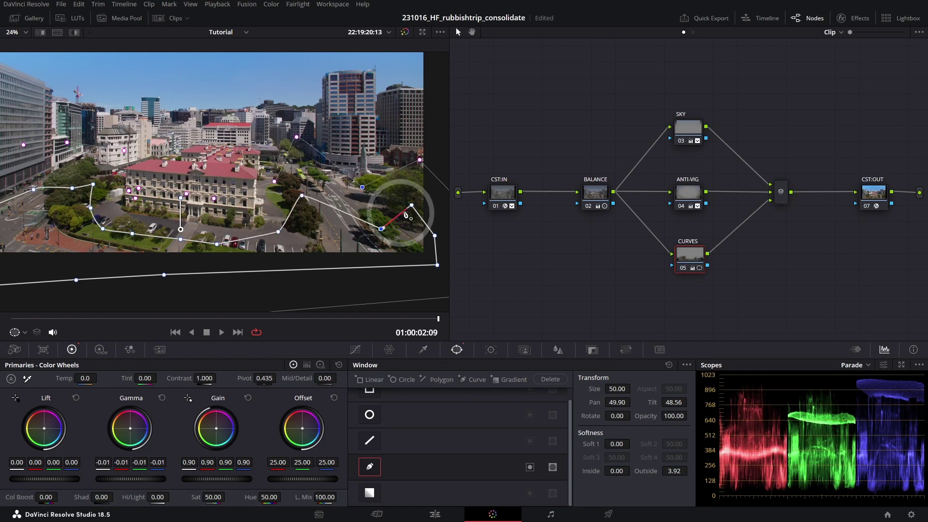
key("shift+z")
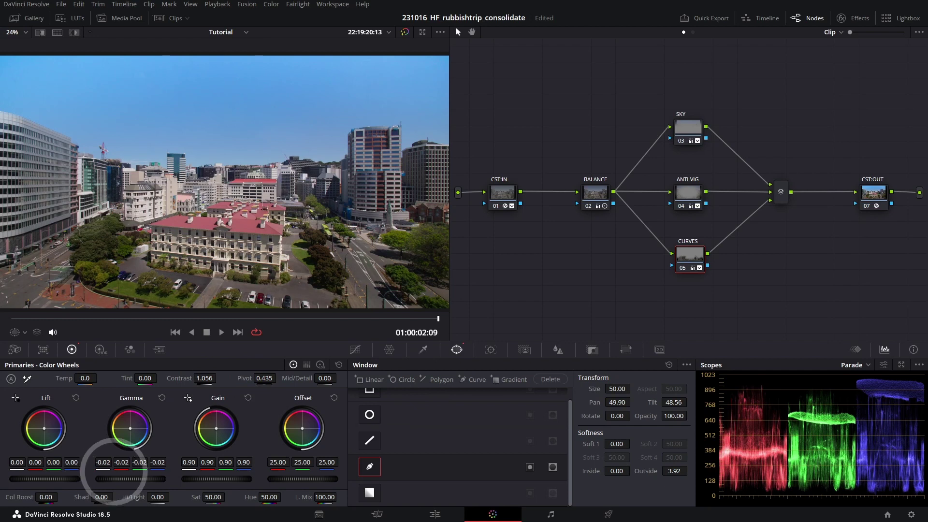
Track the curve window forward and backward, then play the shot to check it
left_click(489, 349)
left_click(399, 379)
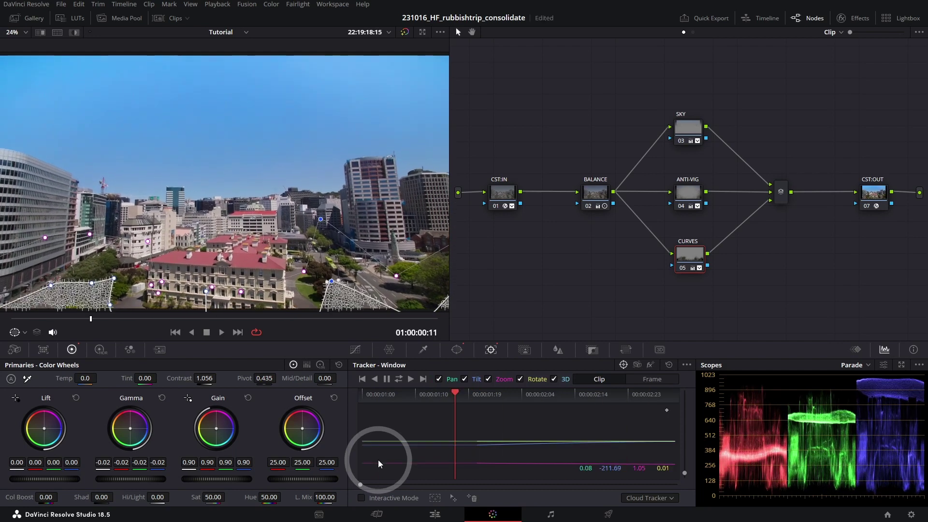
left_click(418, 356)
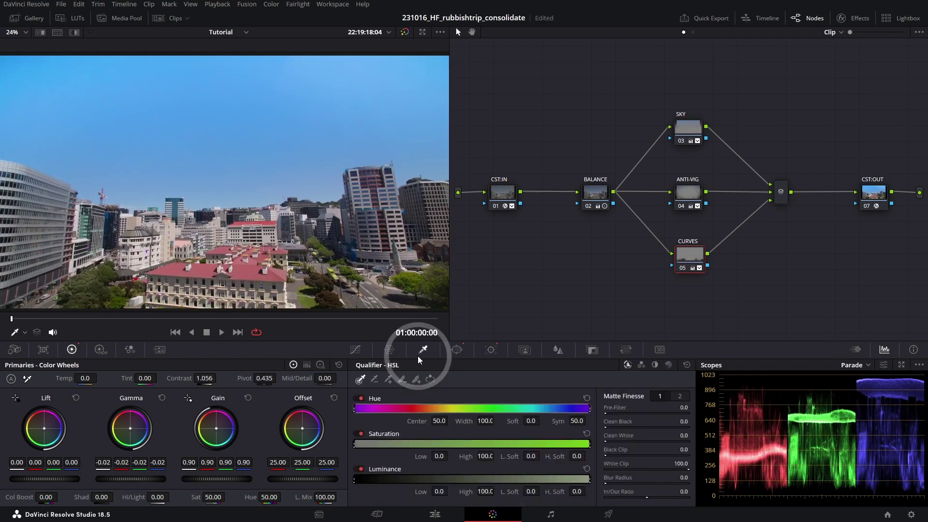
key("space")
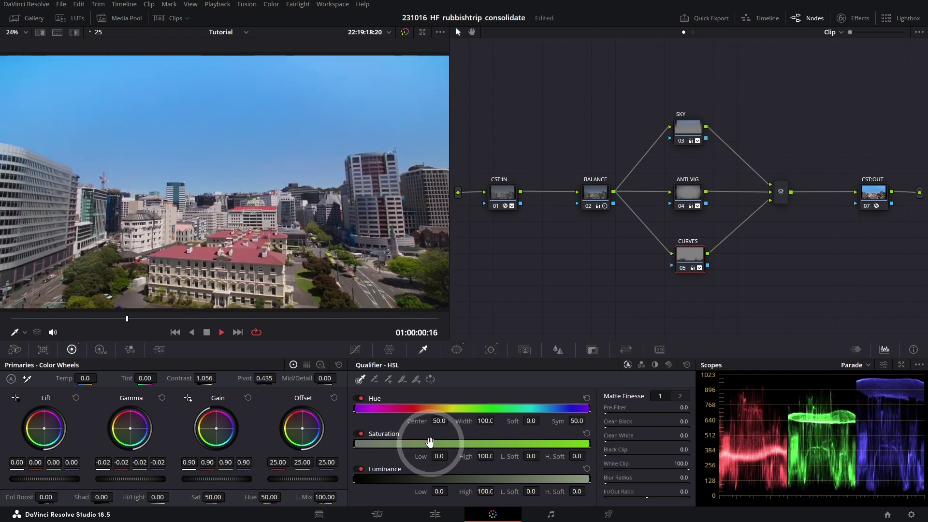
key("End")
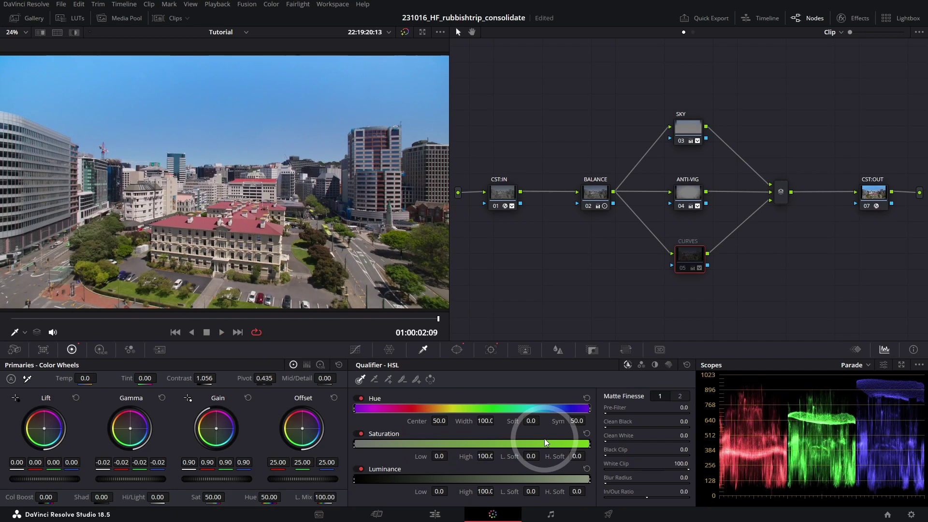
Nudge the tracked curve window slightly down and left
left_click(456, 350)
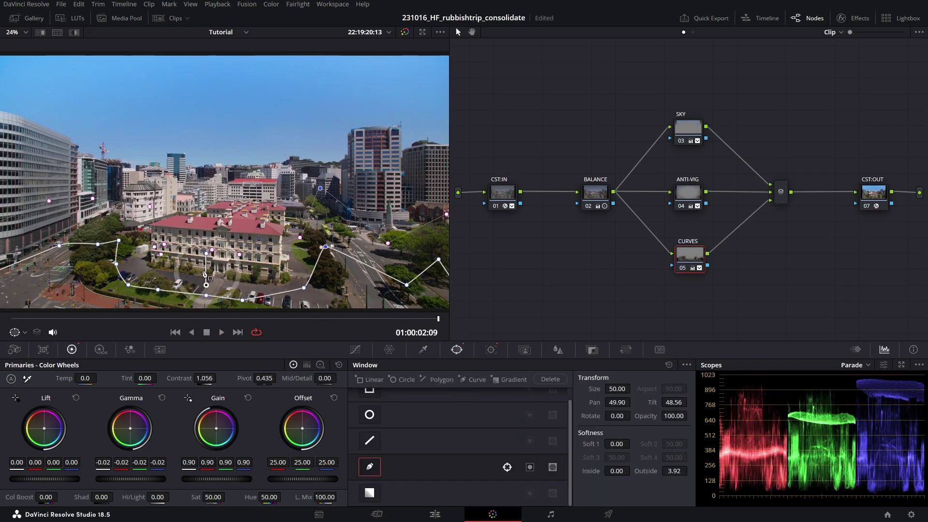
left_click_drag(204, 284, 204, 288)
left_click(423, 350)
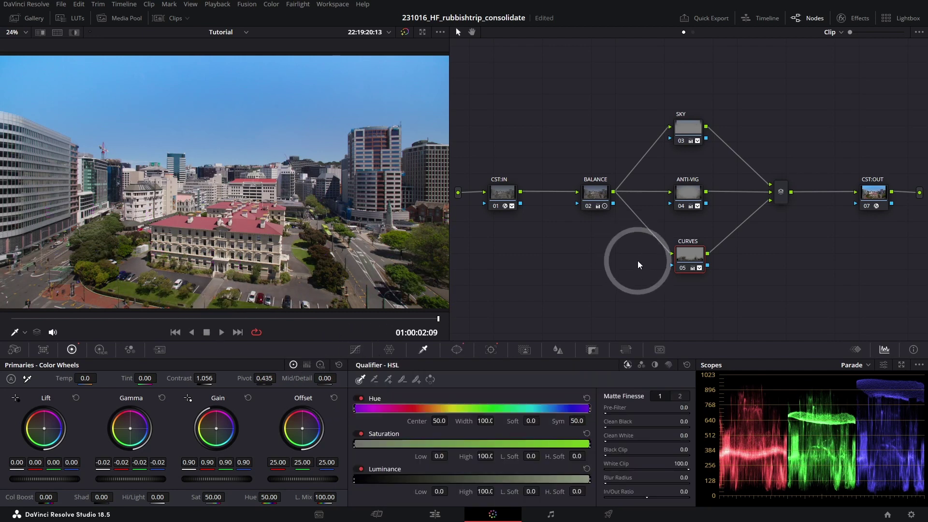
Add parallel node 06 below CURVES and label it CIRCLE
key("alt+p")
left_click_drag(683, 289, 688, 302)
right_click(688, 303)
left_click(703, 314)
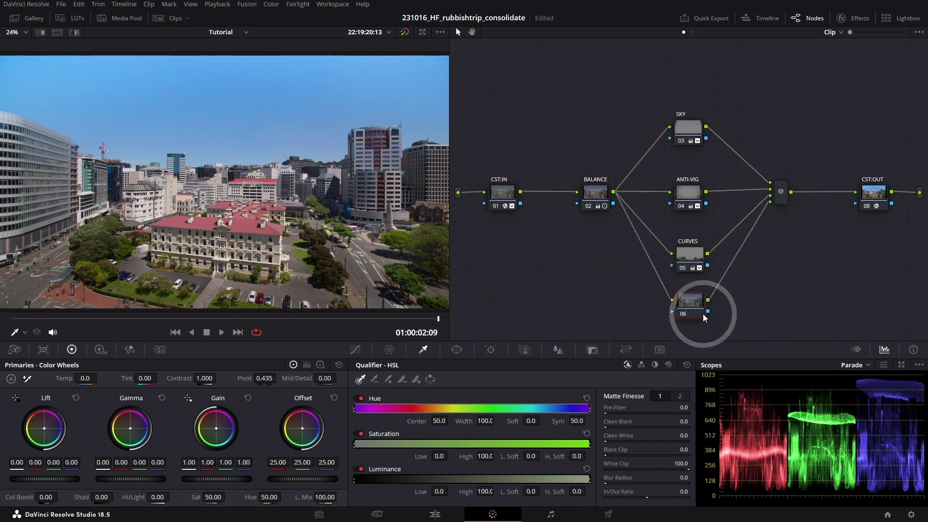
Give node 06 a soft, wide circle window over the central building
left_click(457, 349)
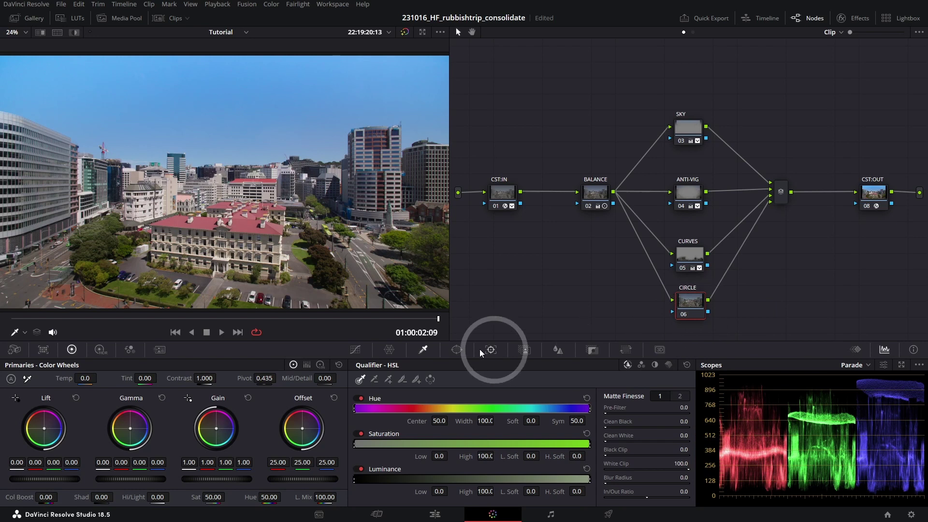
left_click(369, 415)
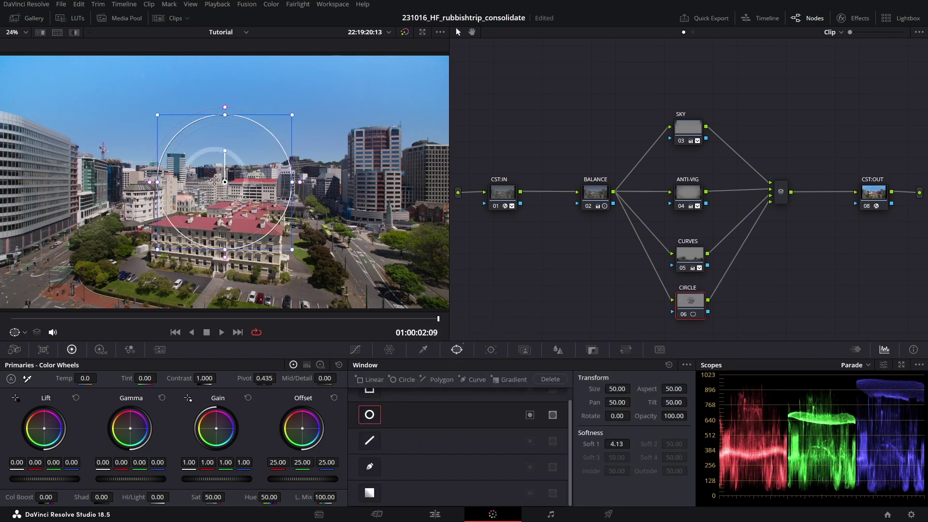
left_click_drag(220, 183, 221, 241)
left_click_drag(289, 239, 340, 239)
left_click_drag(623, 389, 103, 372)
left_click_drag(617, 444, 771, 255)
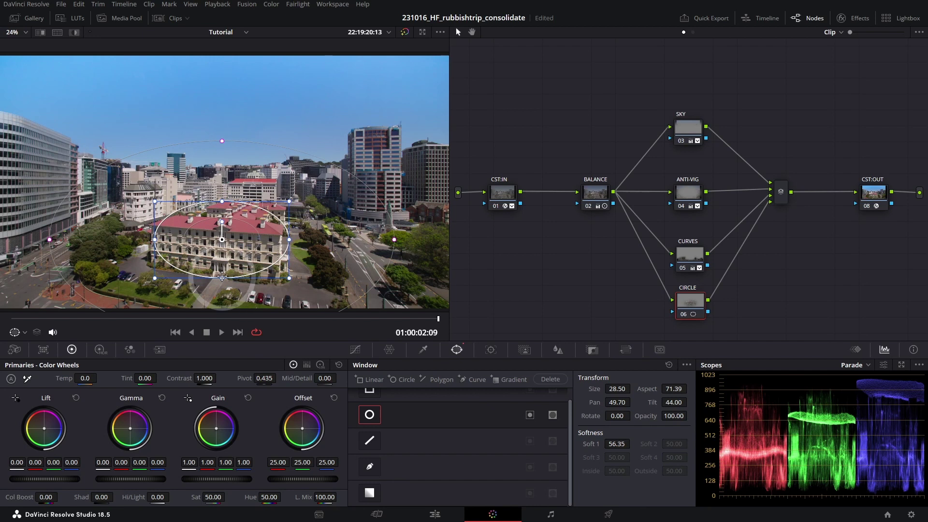
Raise Gain to 1.07 inside the circle window
left_click(422, 349)
left_click_drag(218, 479, 252, 457)
left_click(456, 350)
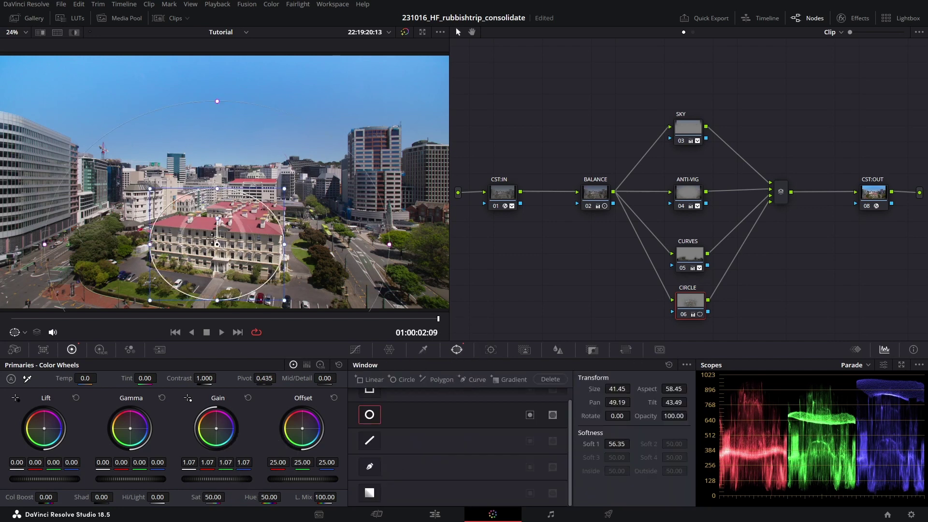
left_click(423, 350)
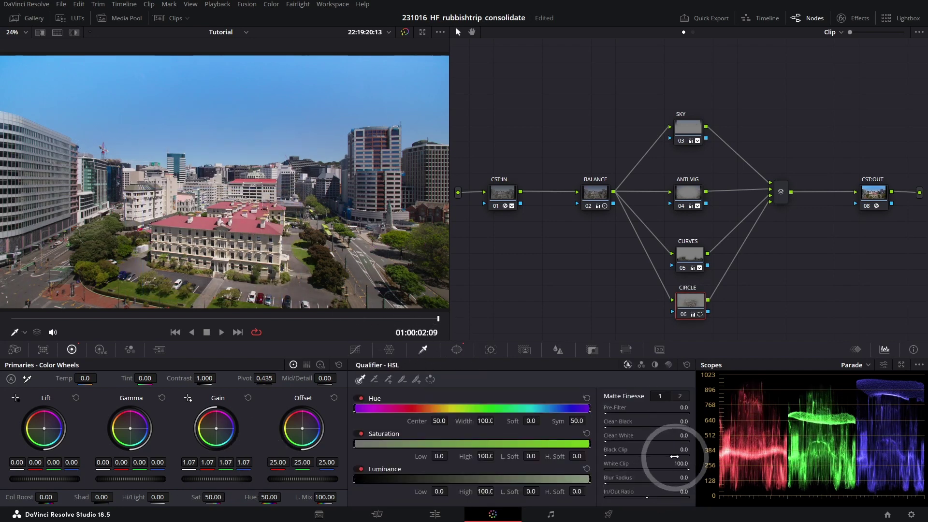
Track the circle window forward and backward through the shot
left_click(491, 350)
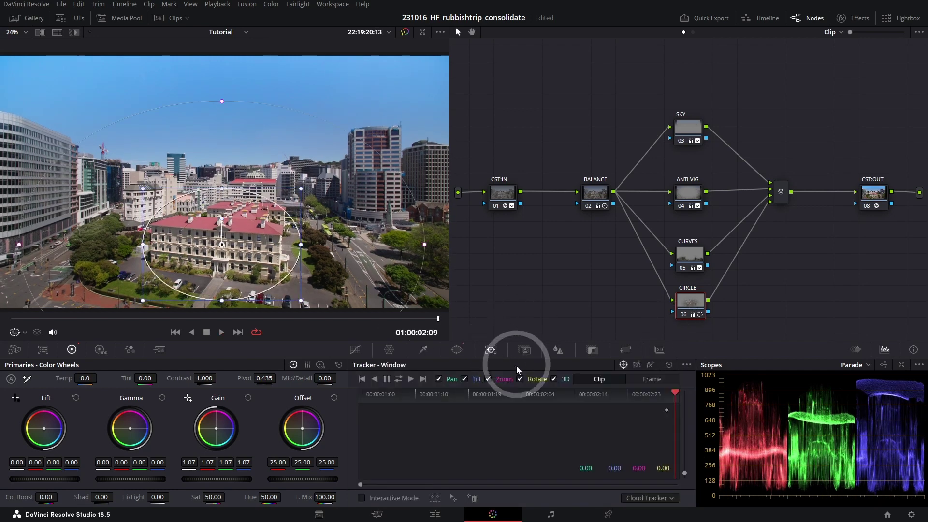
left_click(398, 380)
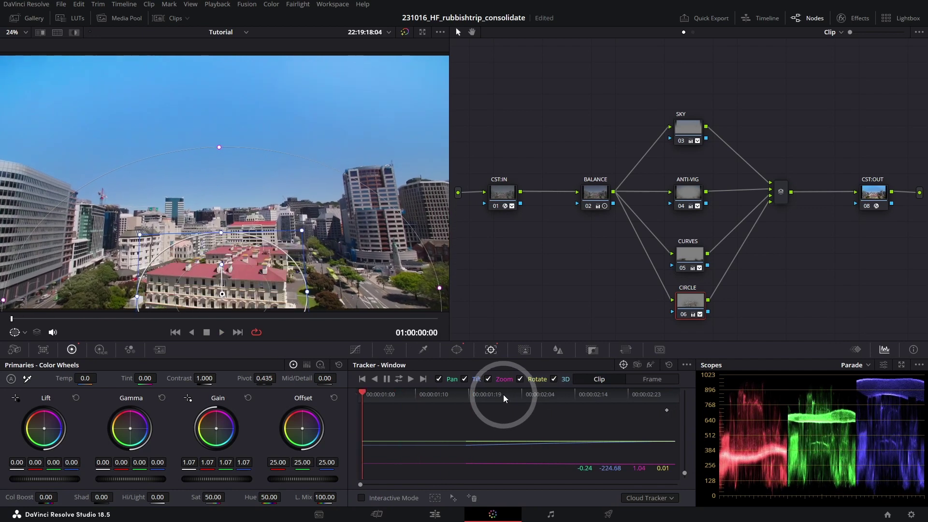
left_click(423, 350)
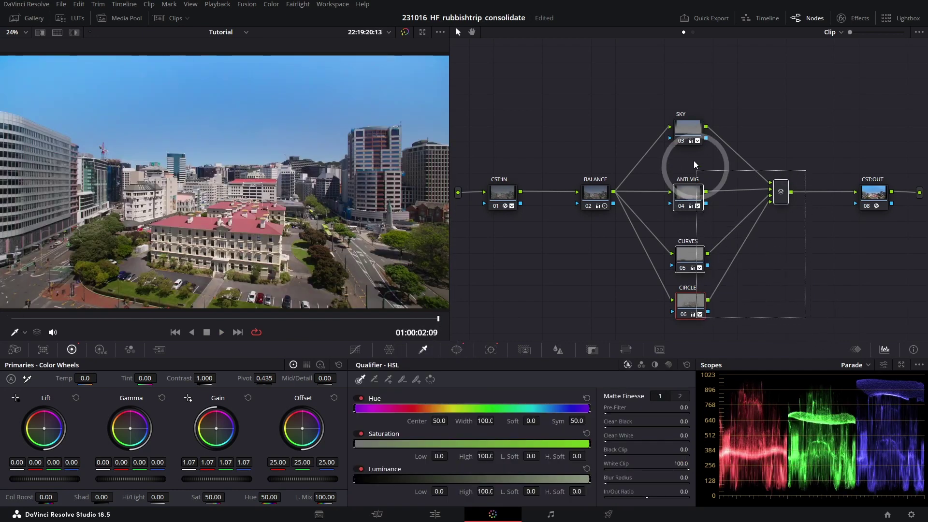
Combine the SKY, ANTI-VIG, CURVES and CIRCLE nodes into compound node 03, then play back the shot
left_click_drag(667, 98, 667, 97)
right_click(687, 129)
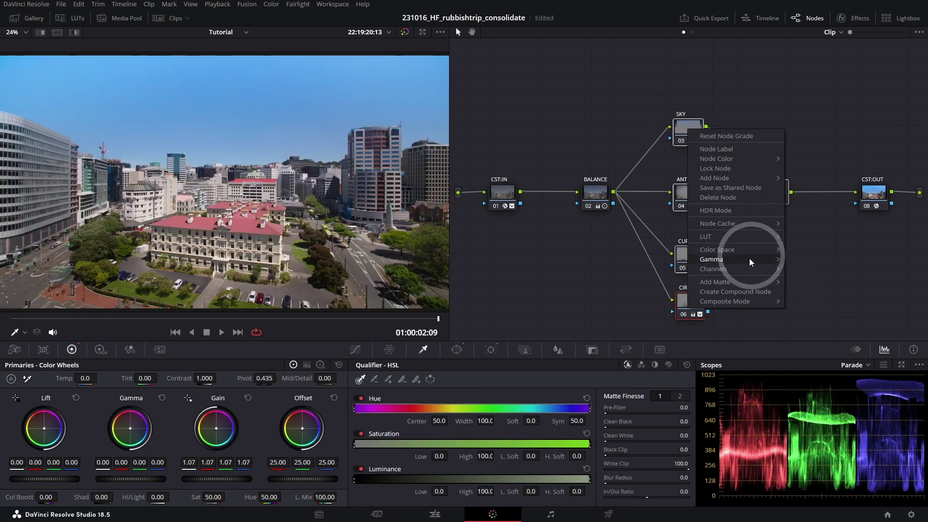
left_click(735, 291)
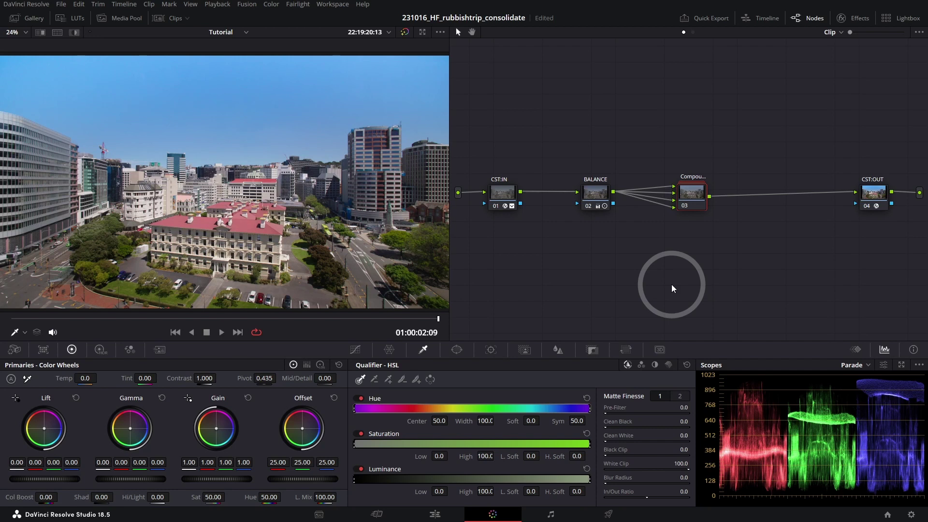
key("space")
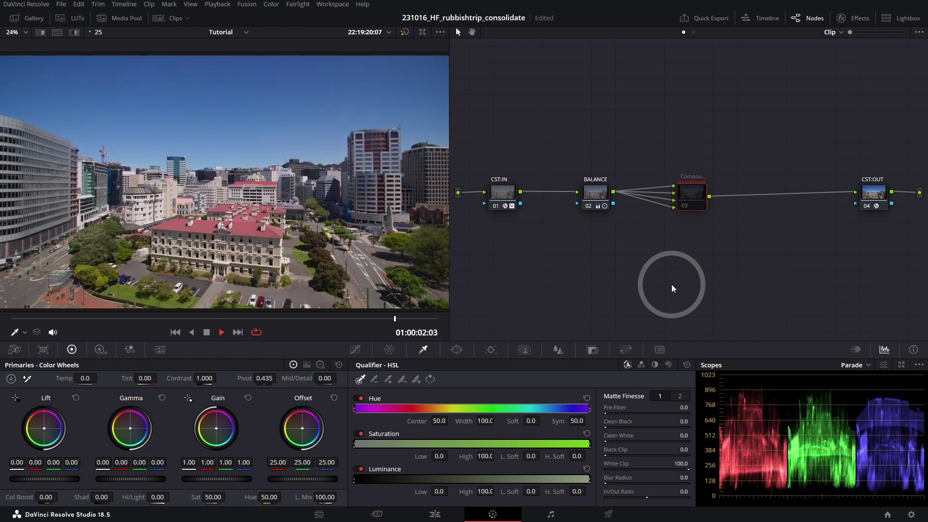